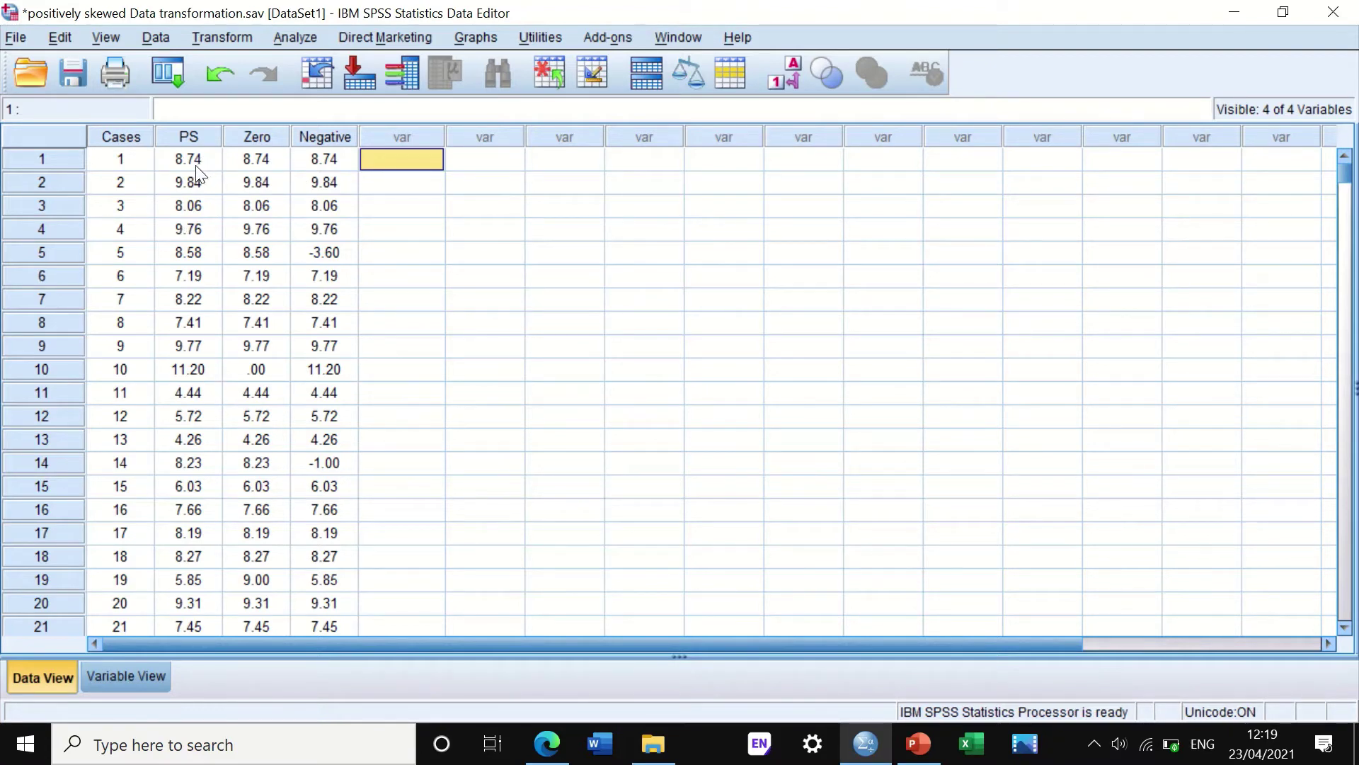
Open a reset Explore dialog and make Positiveskewed [PS] the dependent variable.
left_click(461, 324)
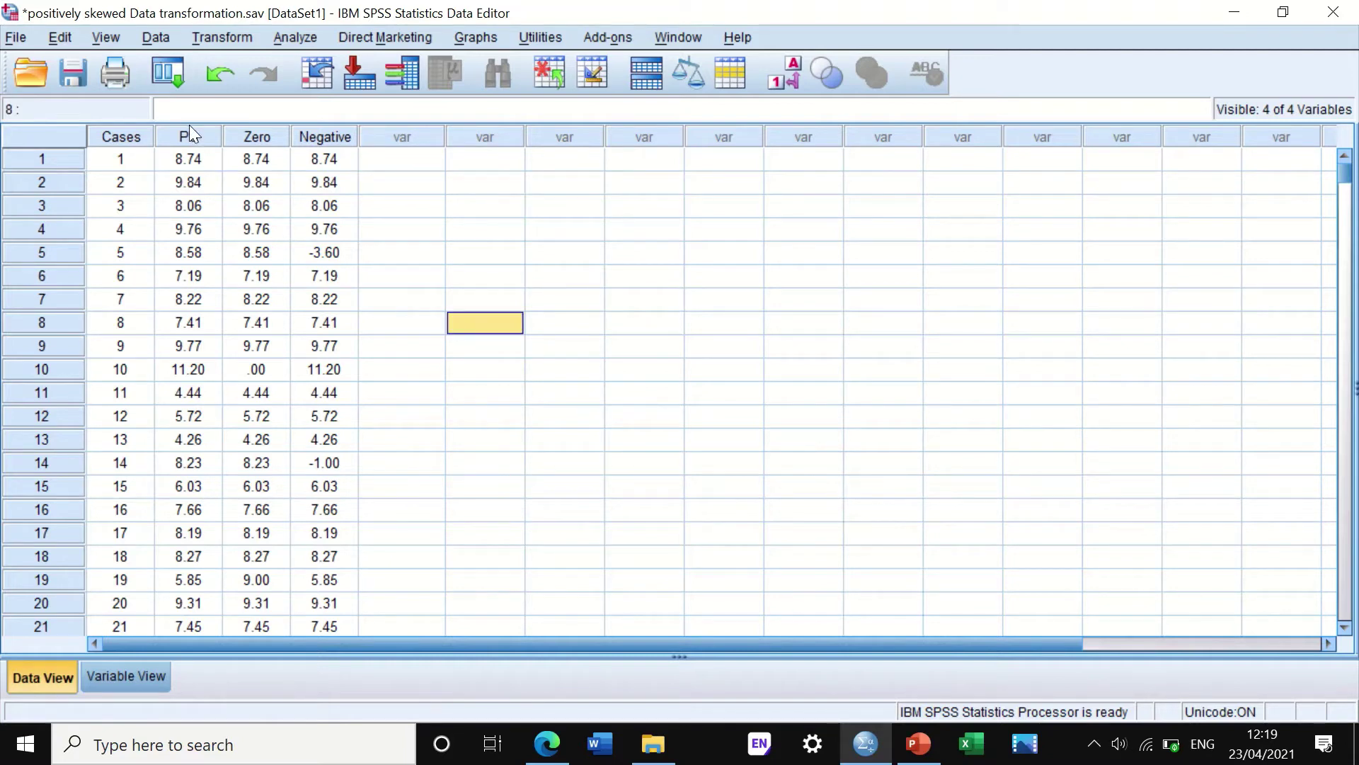
left_click(291, 31)
mouse_move(312, 83)
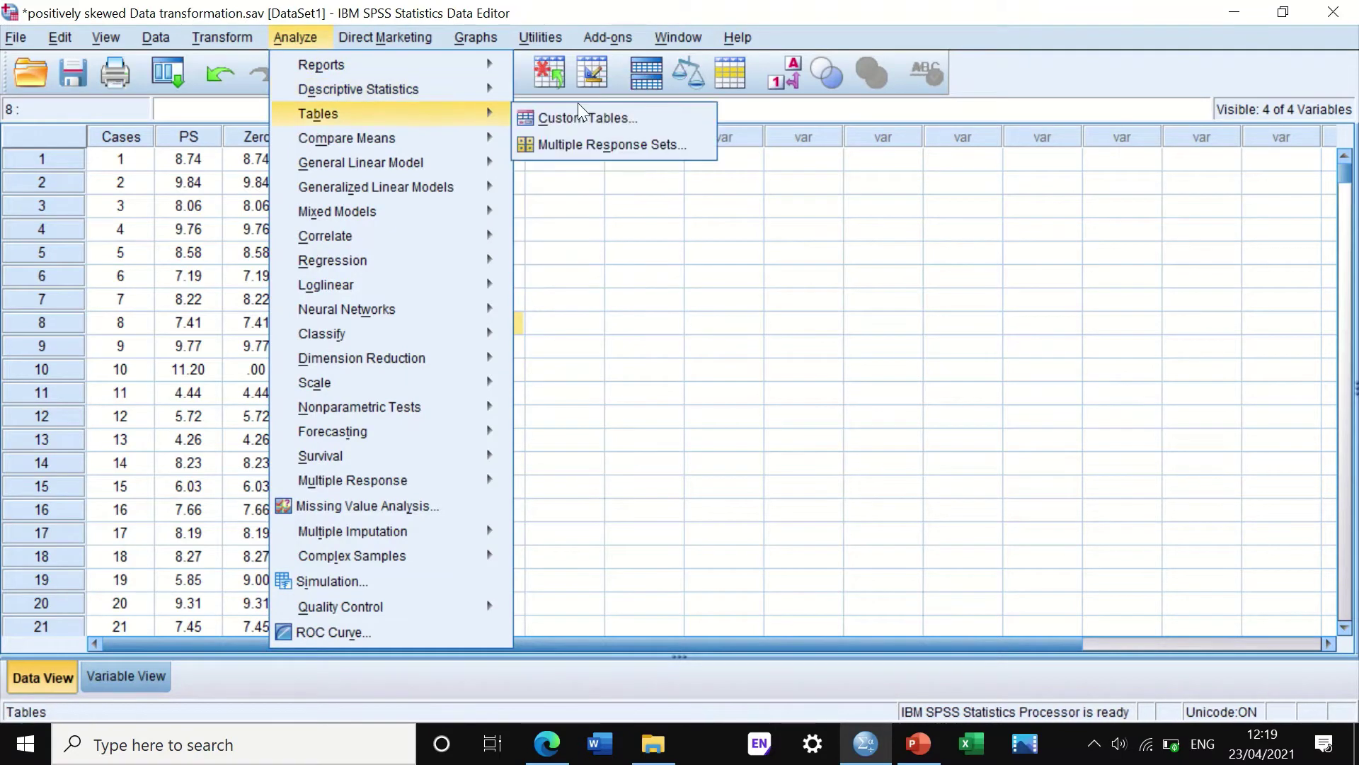
left_click(563, 145)
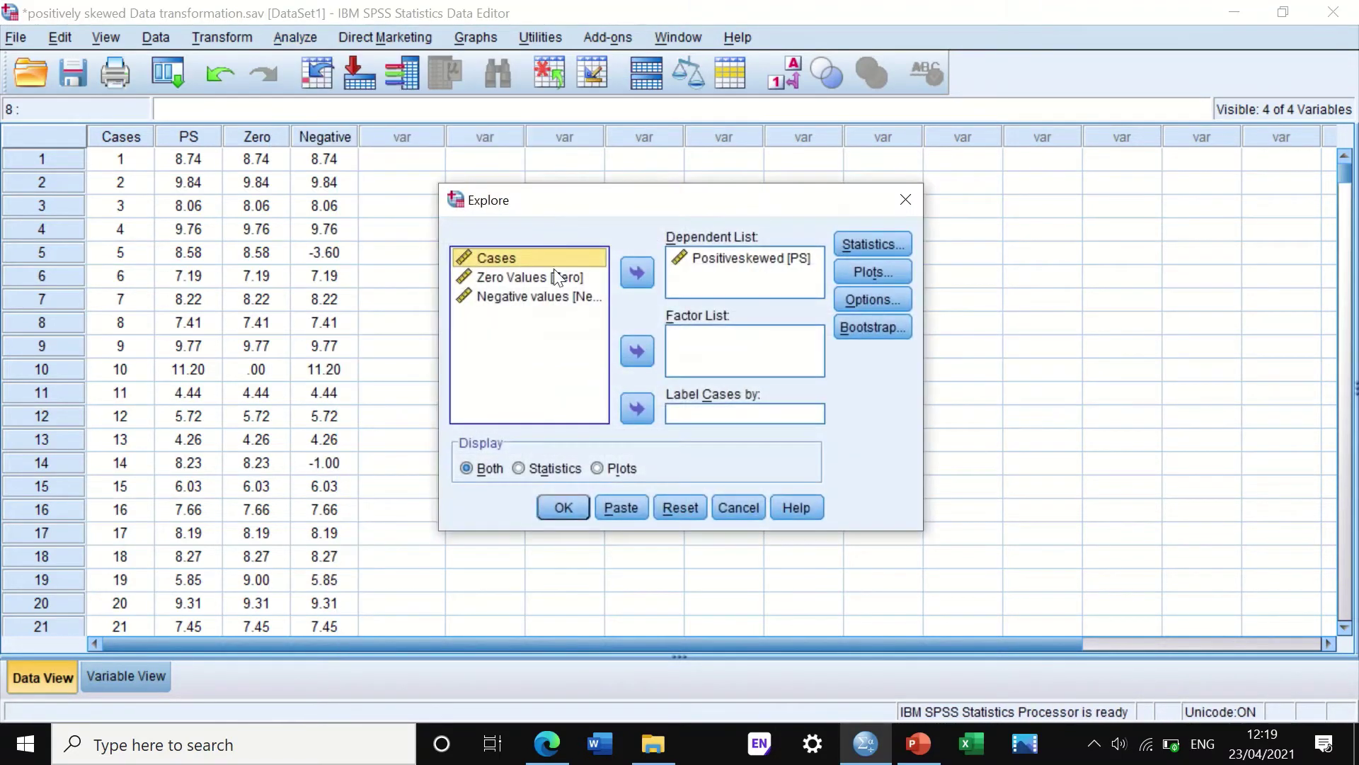
left_click(679, 505)
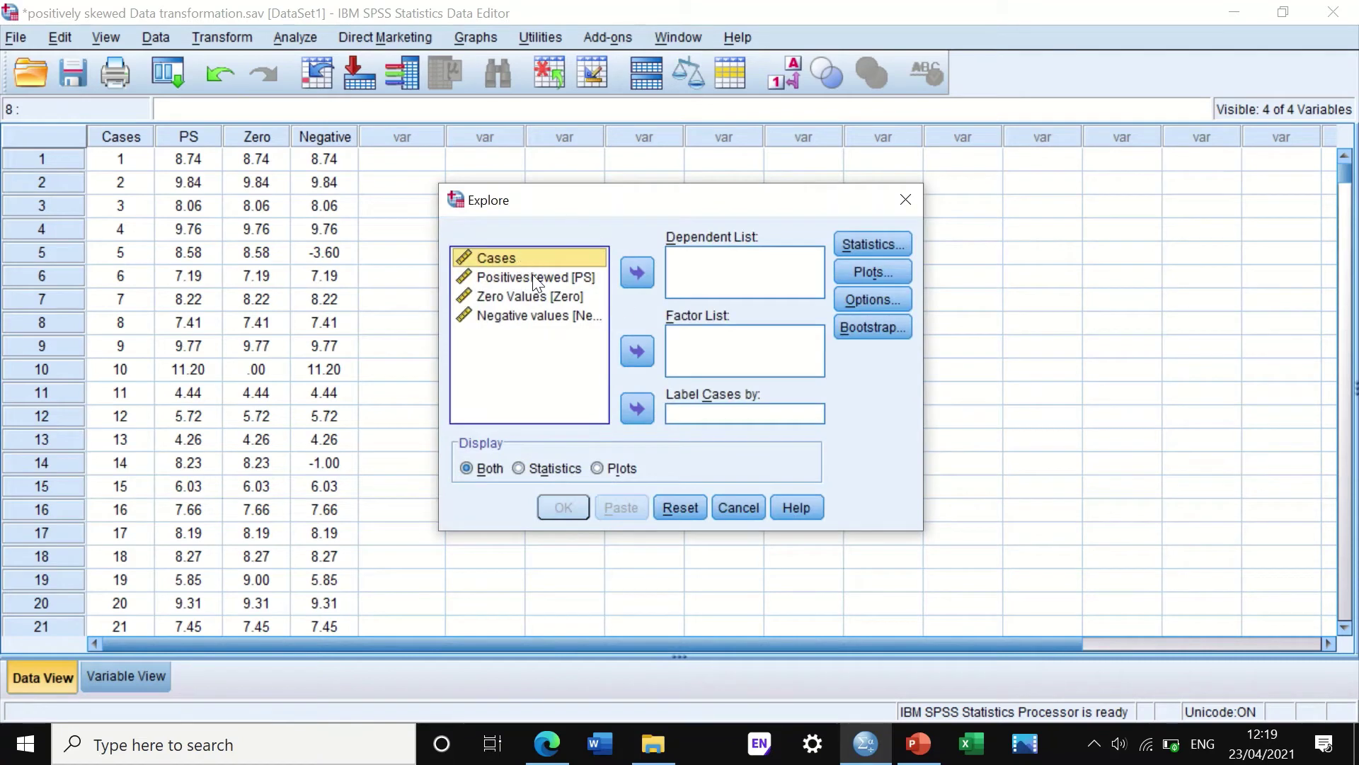
left_click_drag(506, 279, 676, 262)
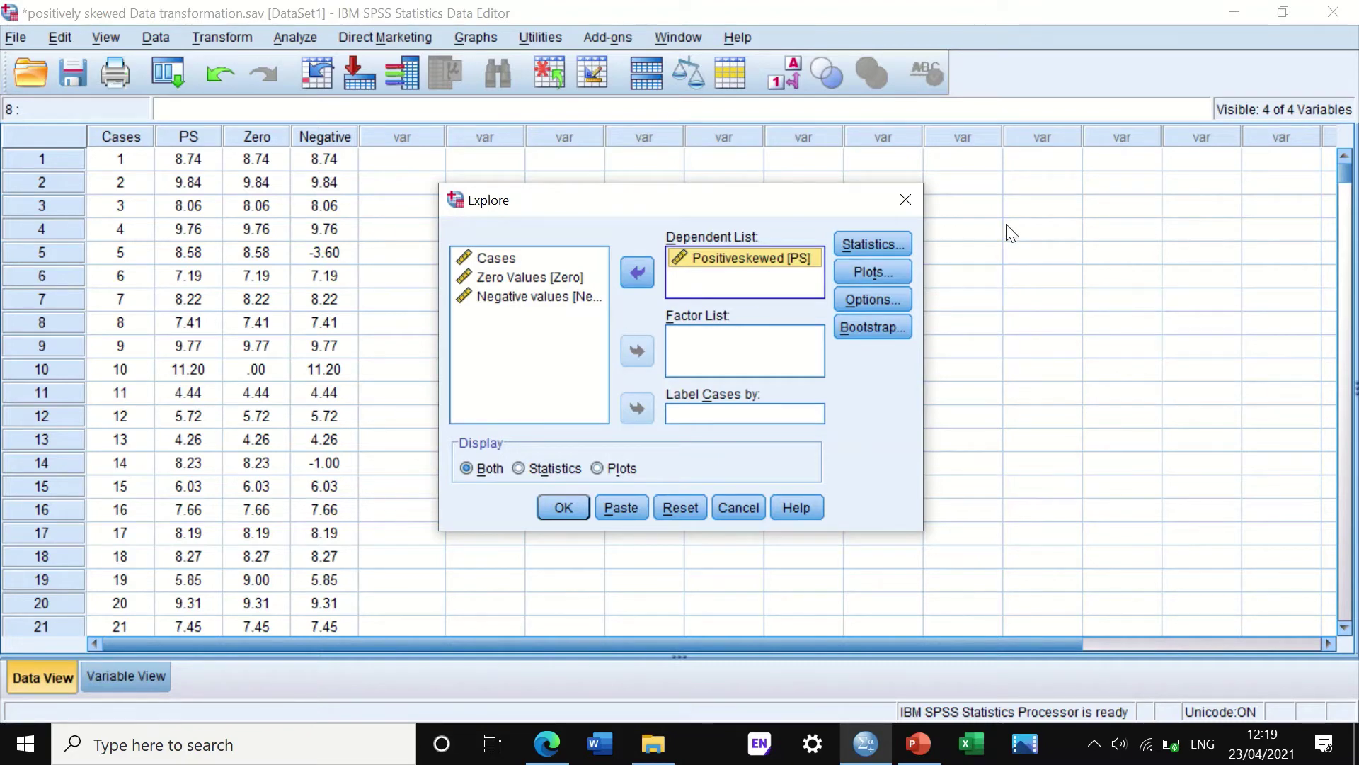
Request a histogram and normality plots with tests instead of stem-and-leaf, then run Explore.
left_click(872, 244)
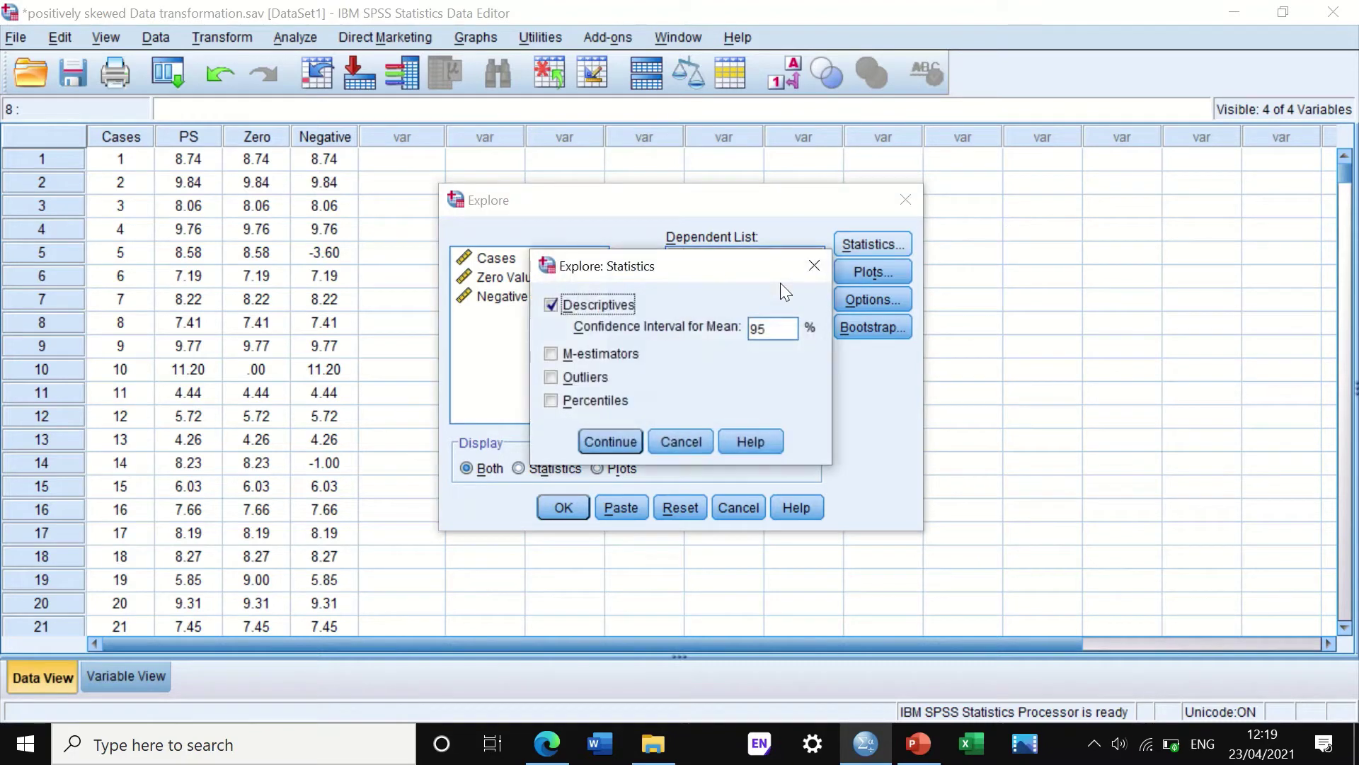
left_click(603, 448)
left_click(854, 275)
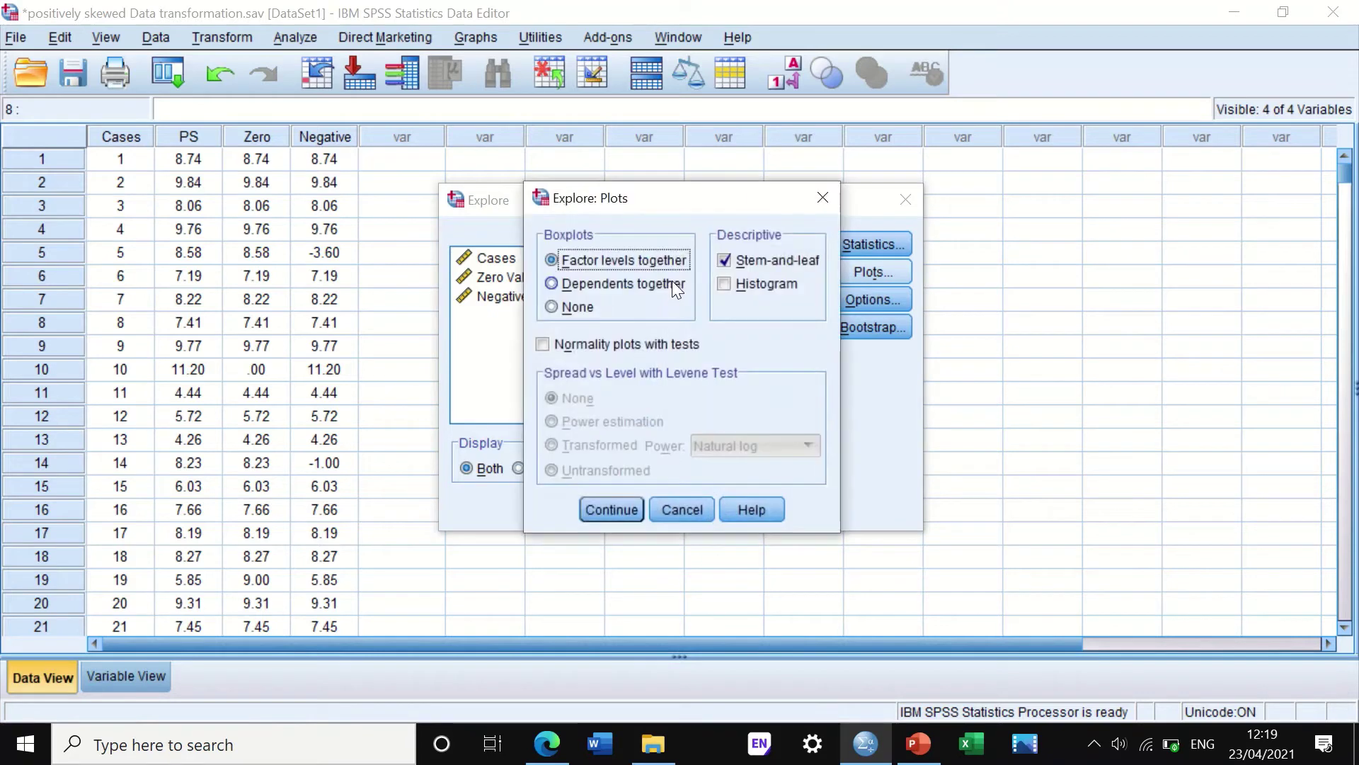
left_click(722, 260)
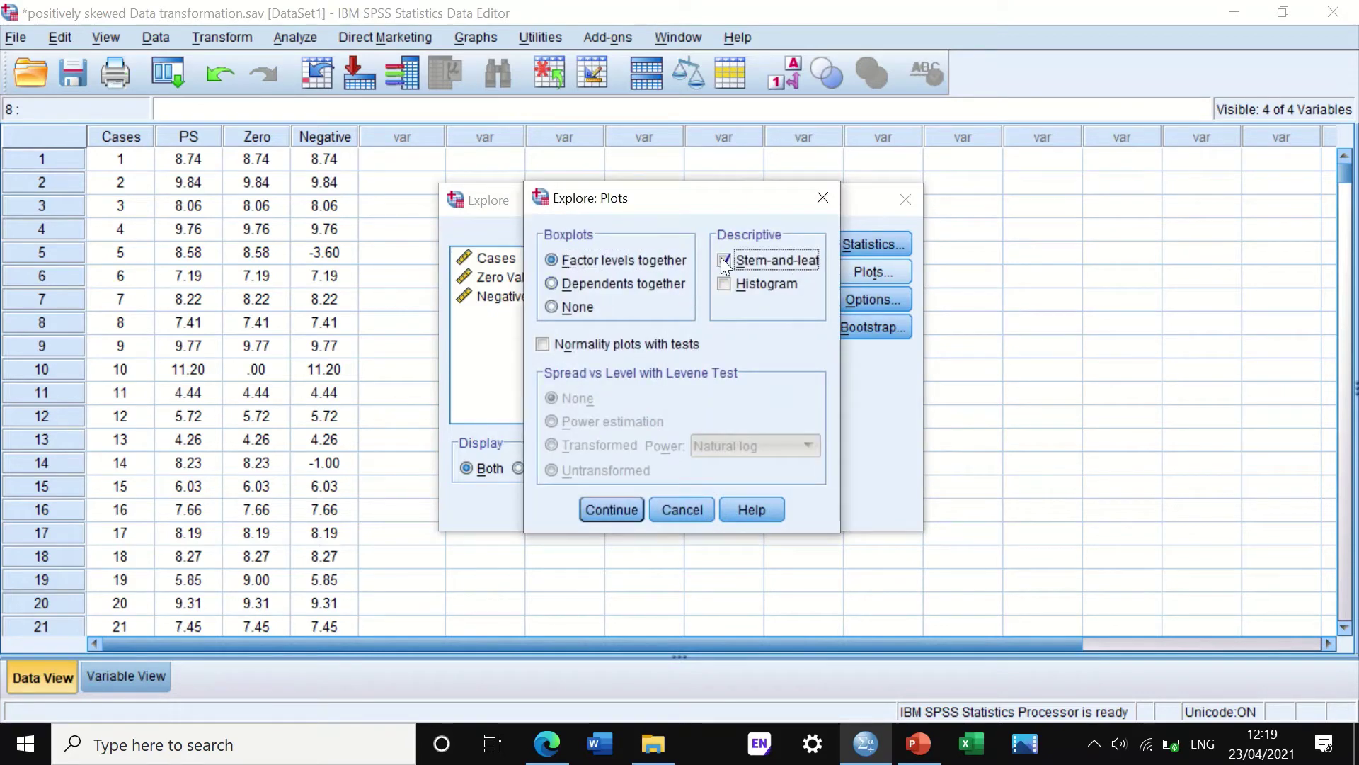
left_click(721, 282)
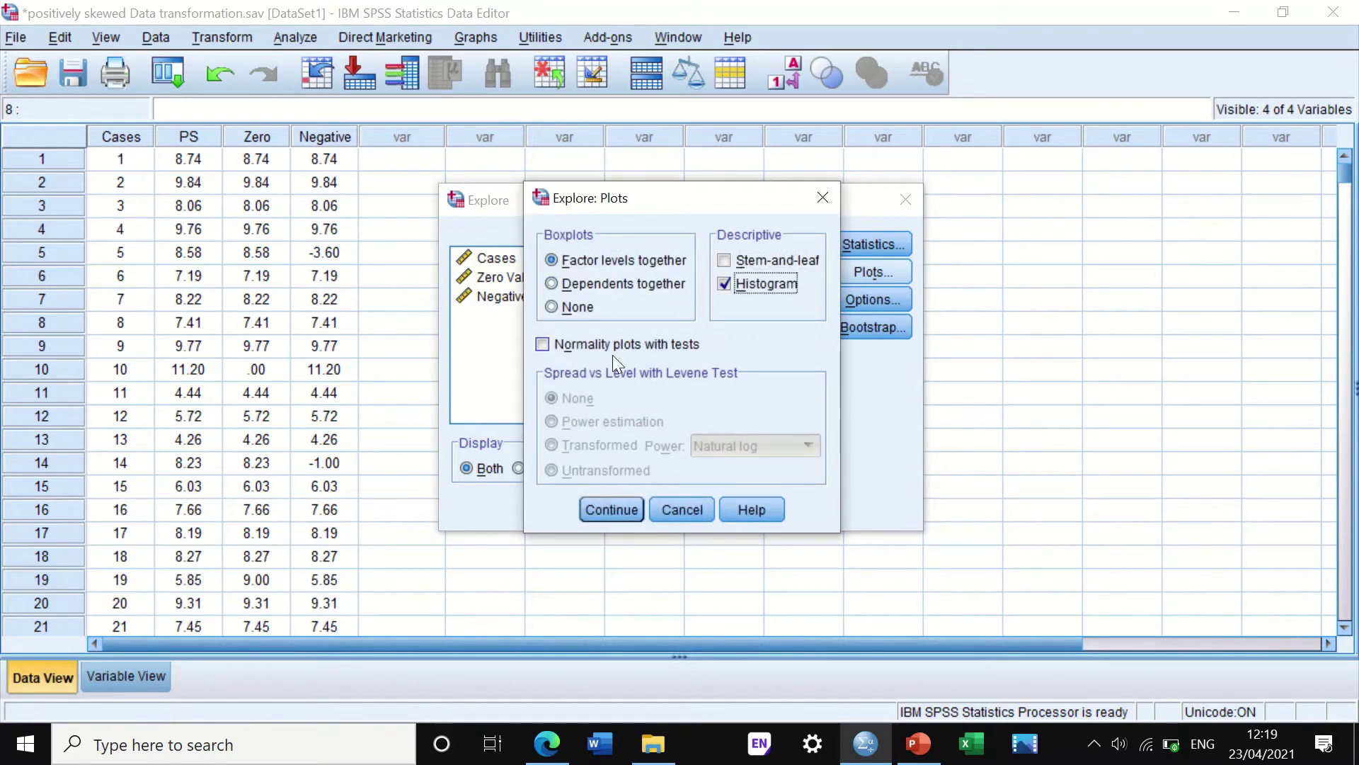
left_click(545, 343)
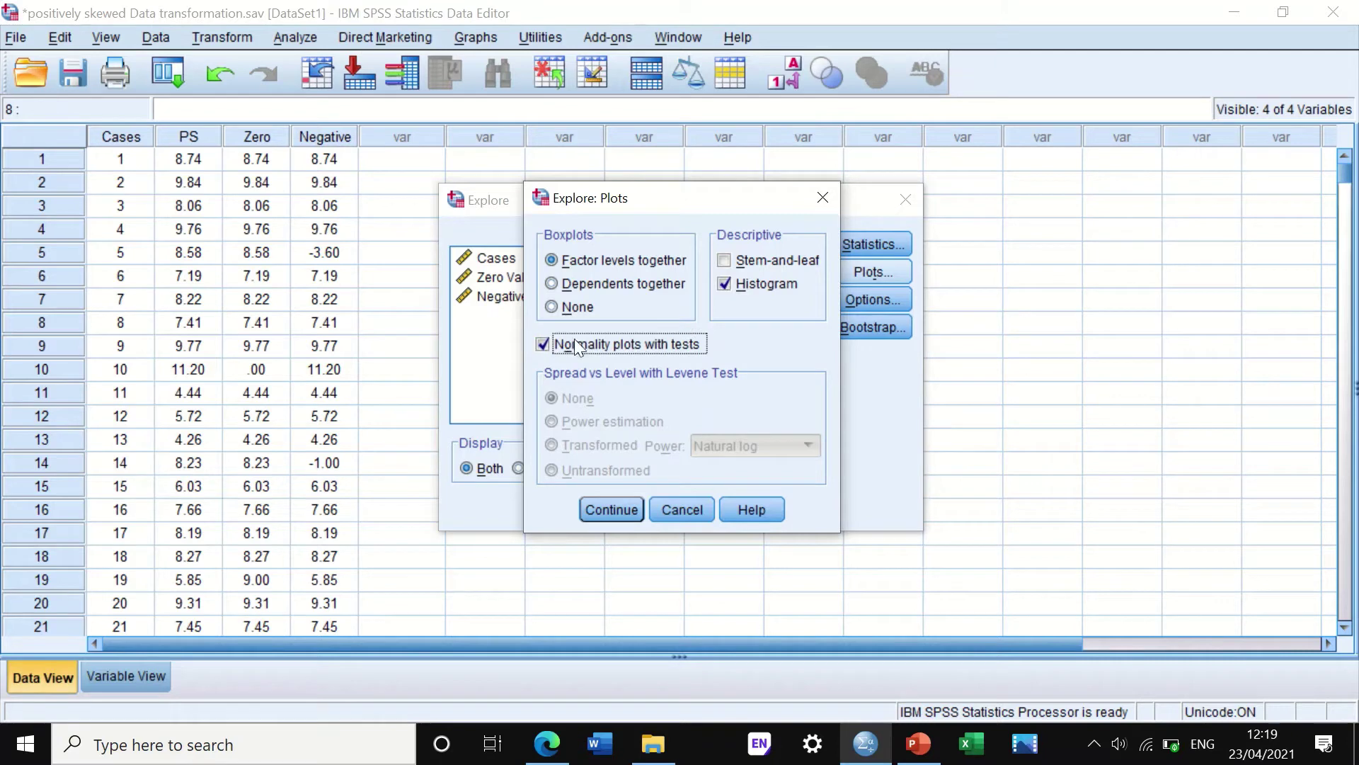
left_click(591, 504)
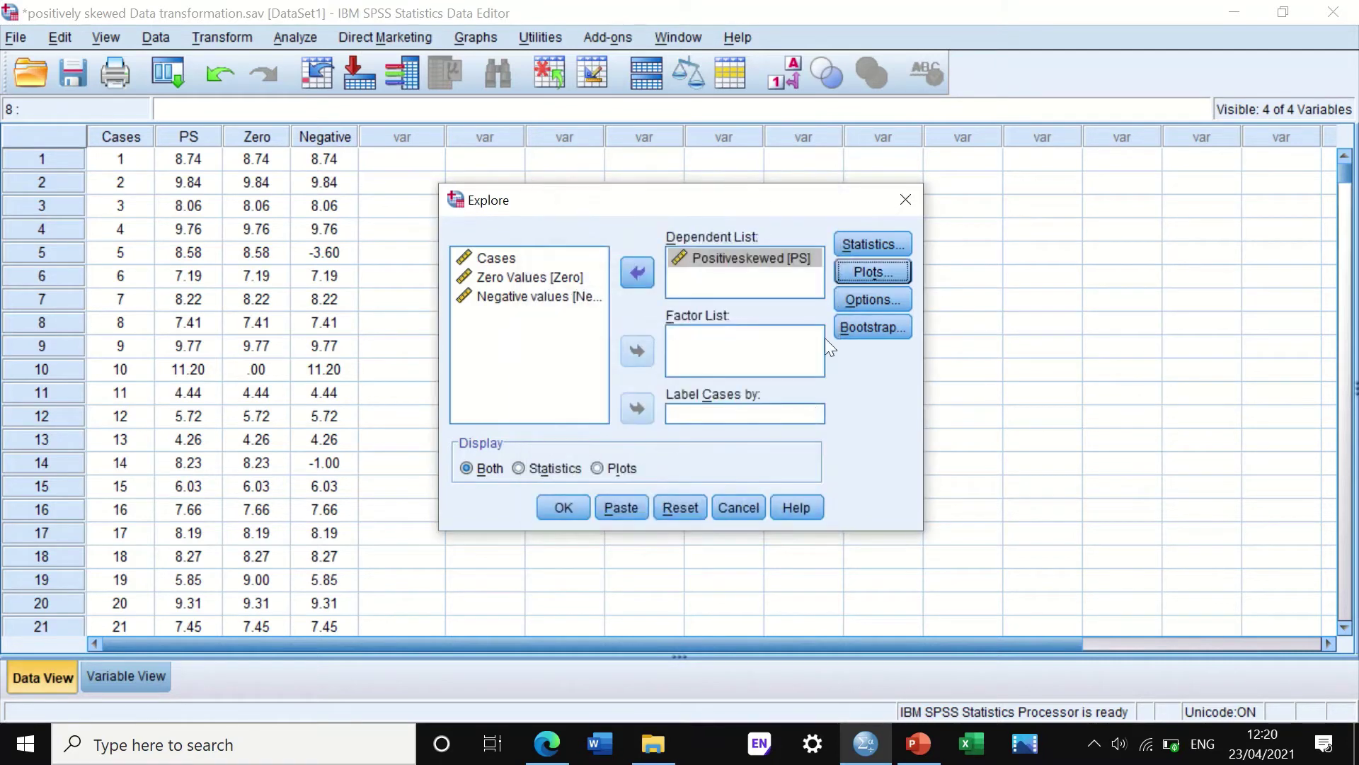
left_click(869, 296)
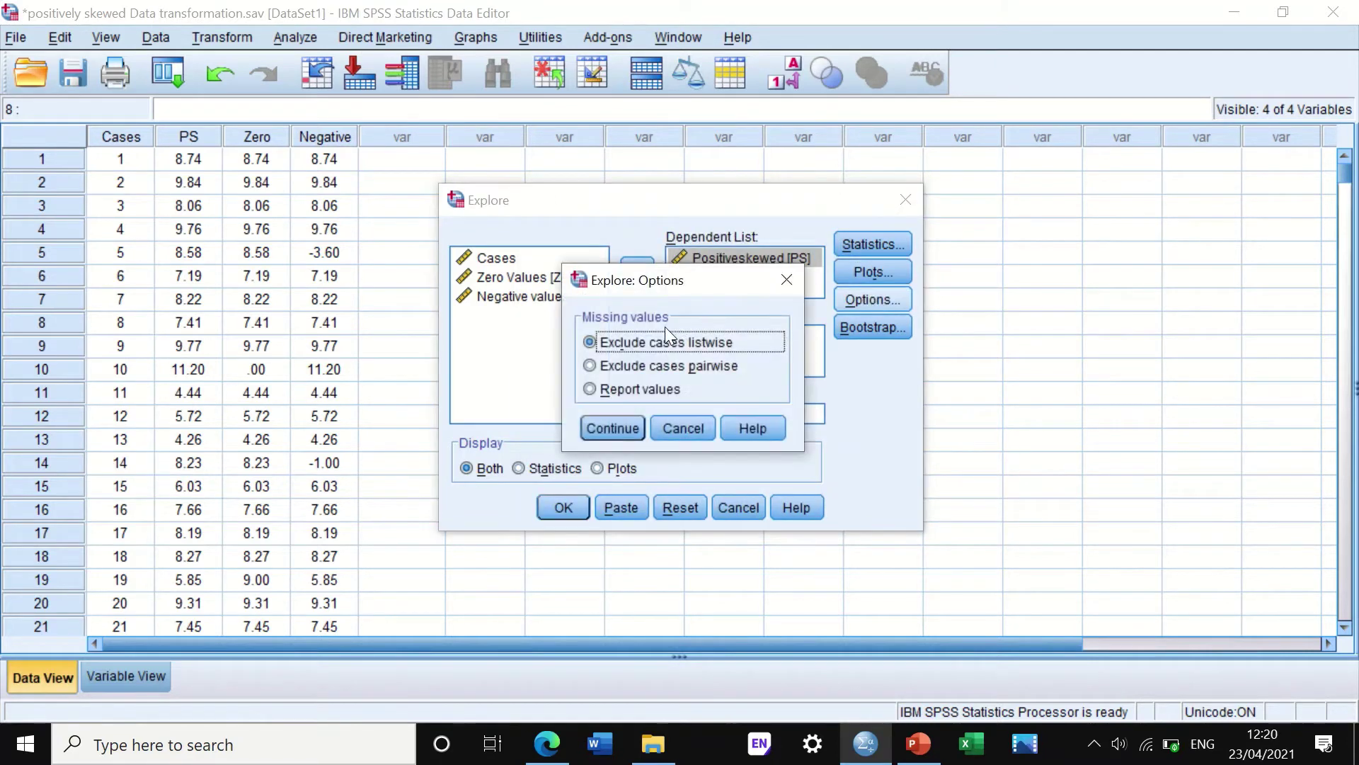
left_click(600, 425)
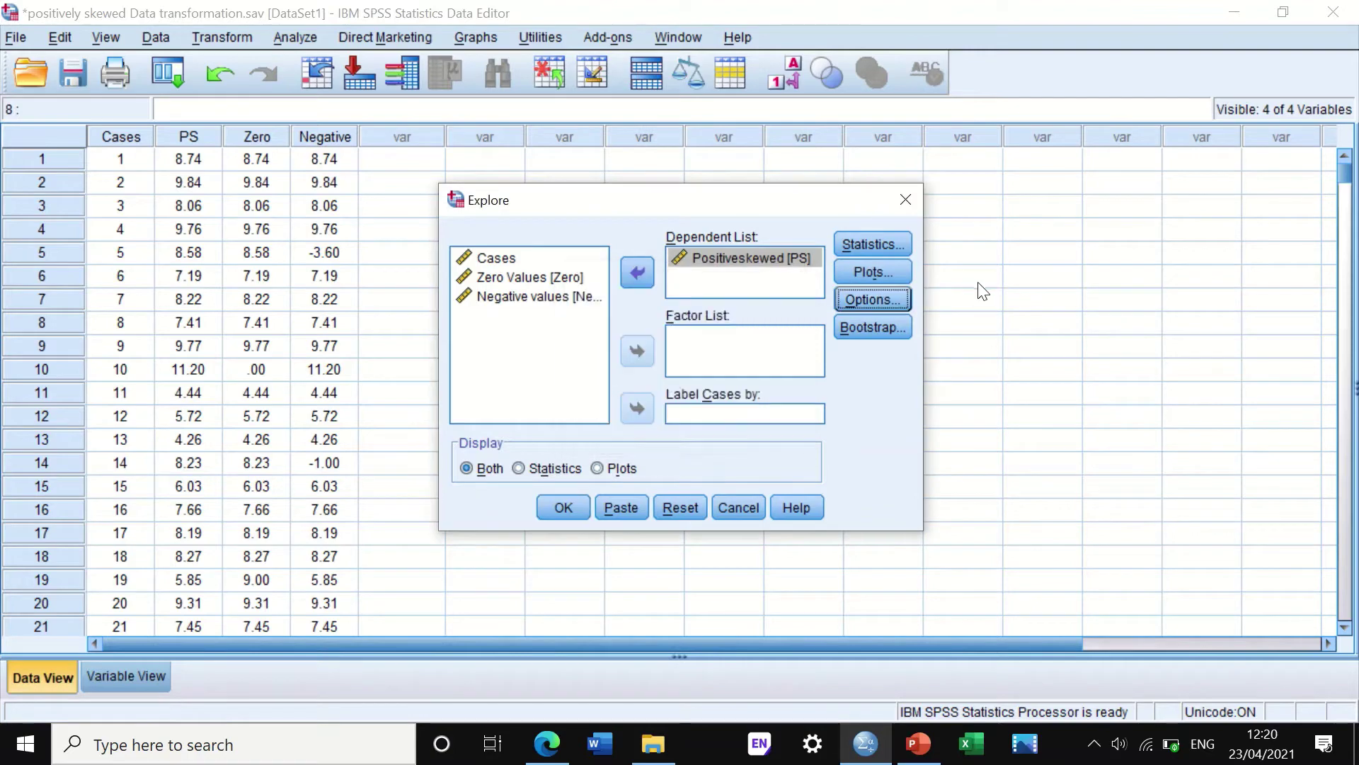
left_click(562, 507)
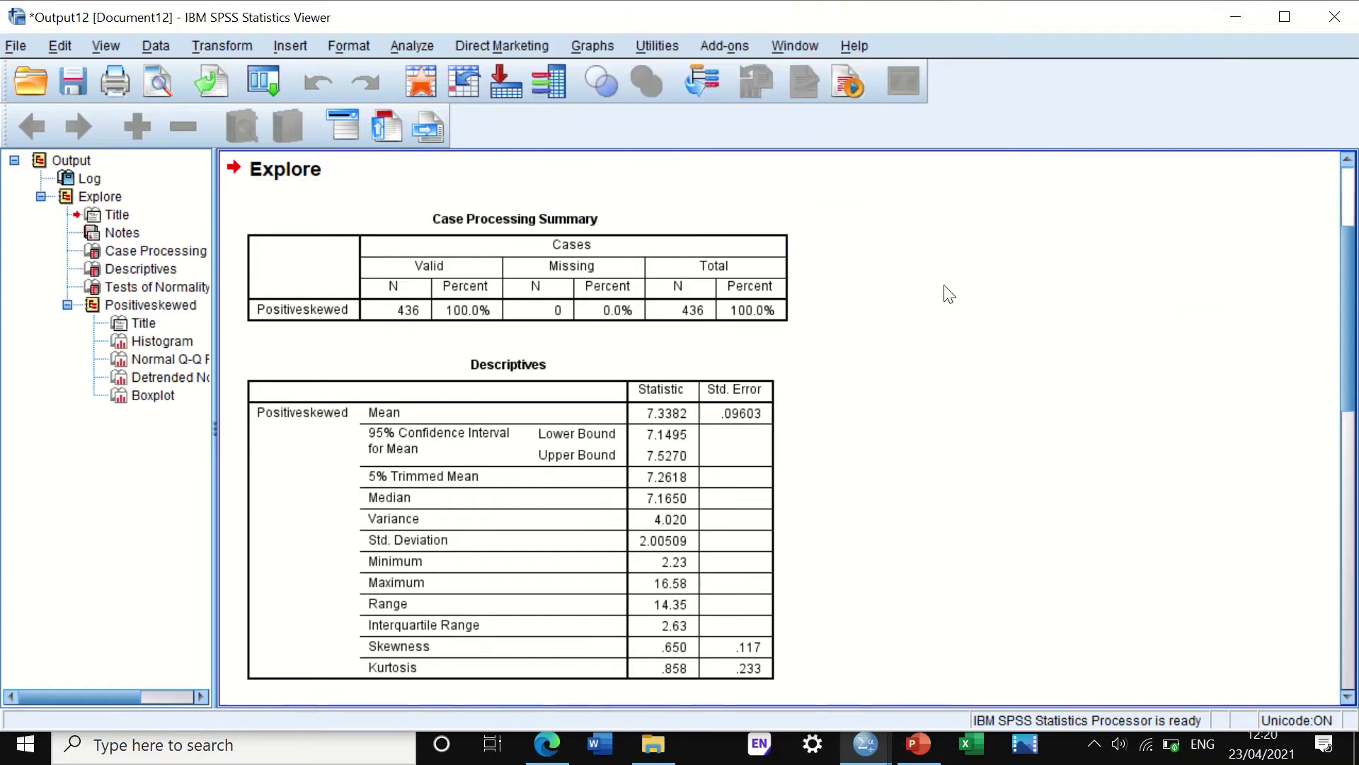
Review PS's Descriptives, Tests of Normality, histogram, Q-Q plots and boxplot, then minimize the output.
scroll(937, 314, "down", 8)
scroll(933, 315, "up", 3)
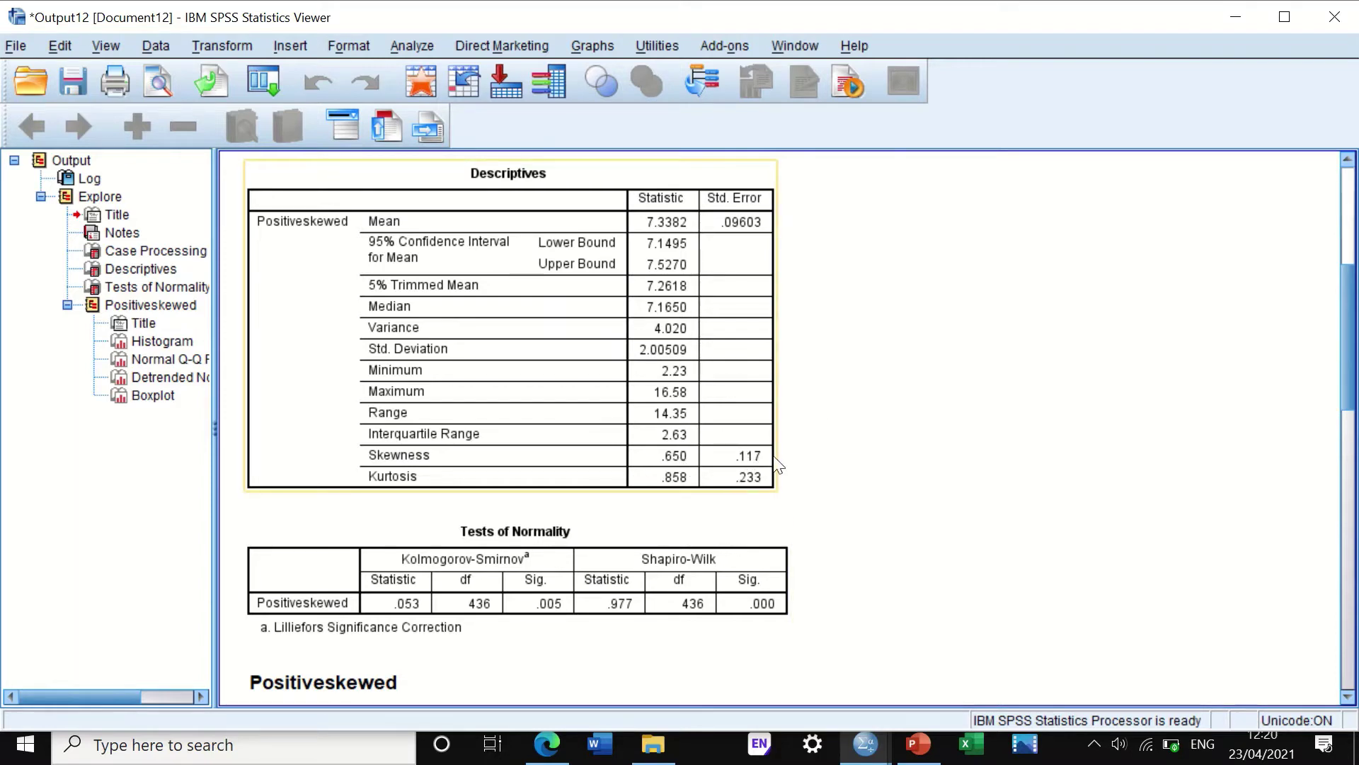
scroll(775, 467, "down", 3)
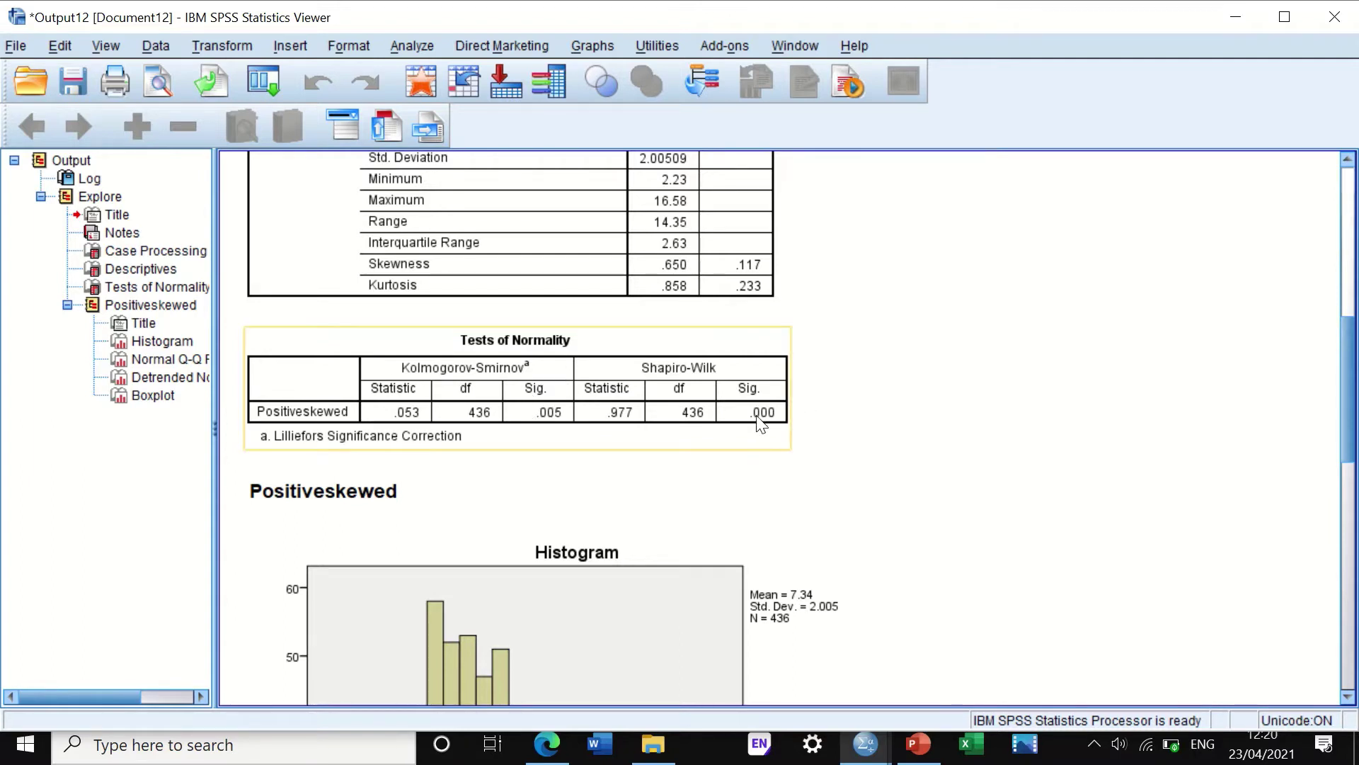
scroll(761, 419, "down", 6)
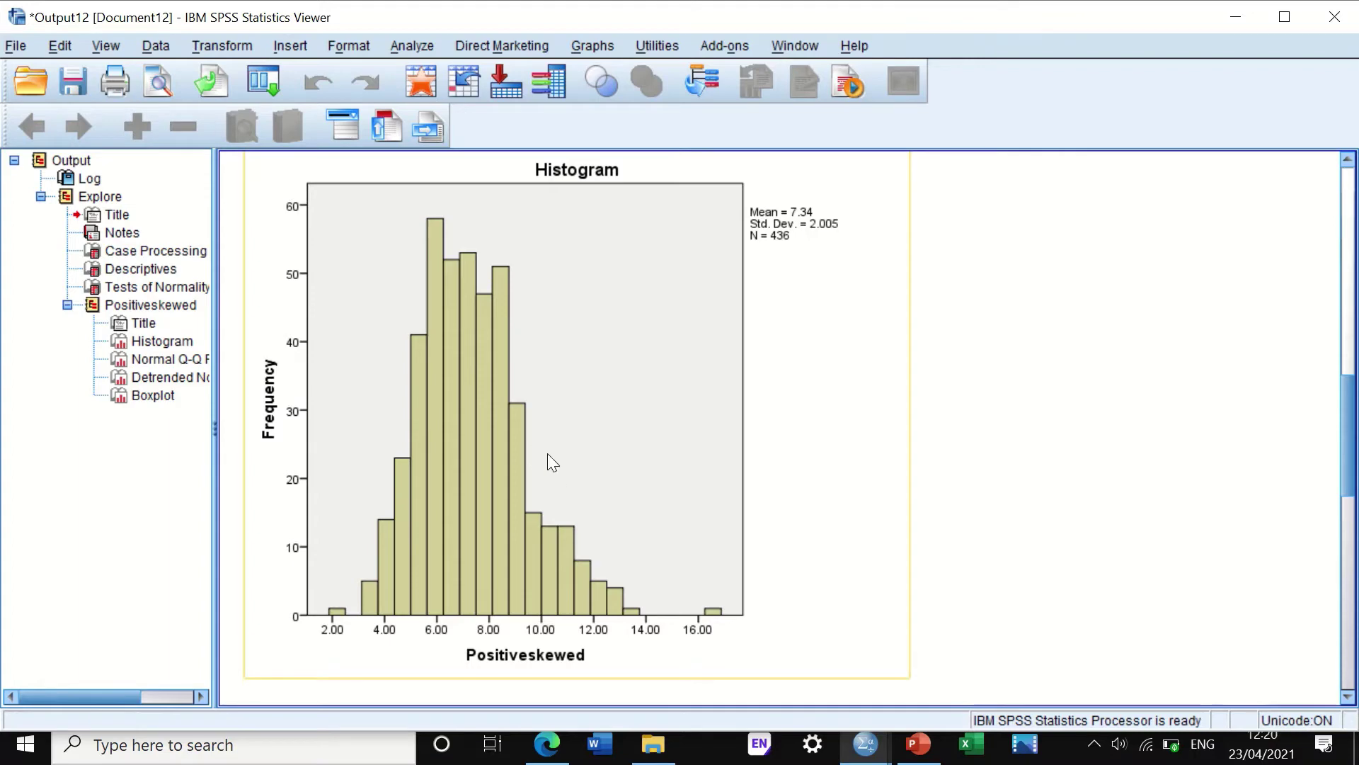
scroll(564, 452, "down", 10)
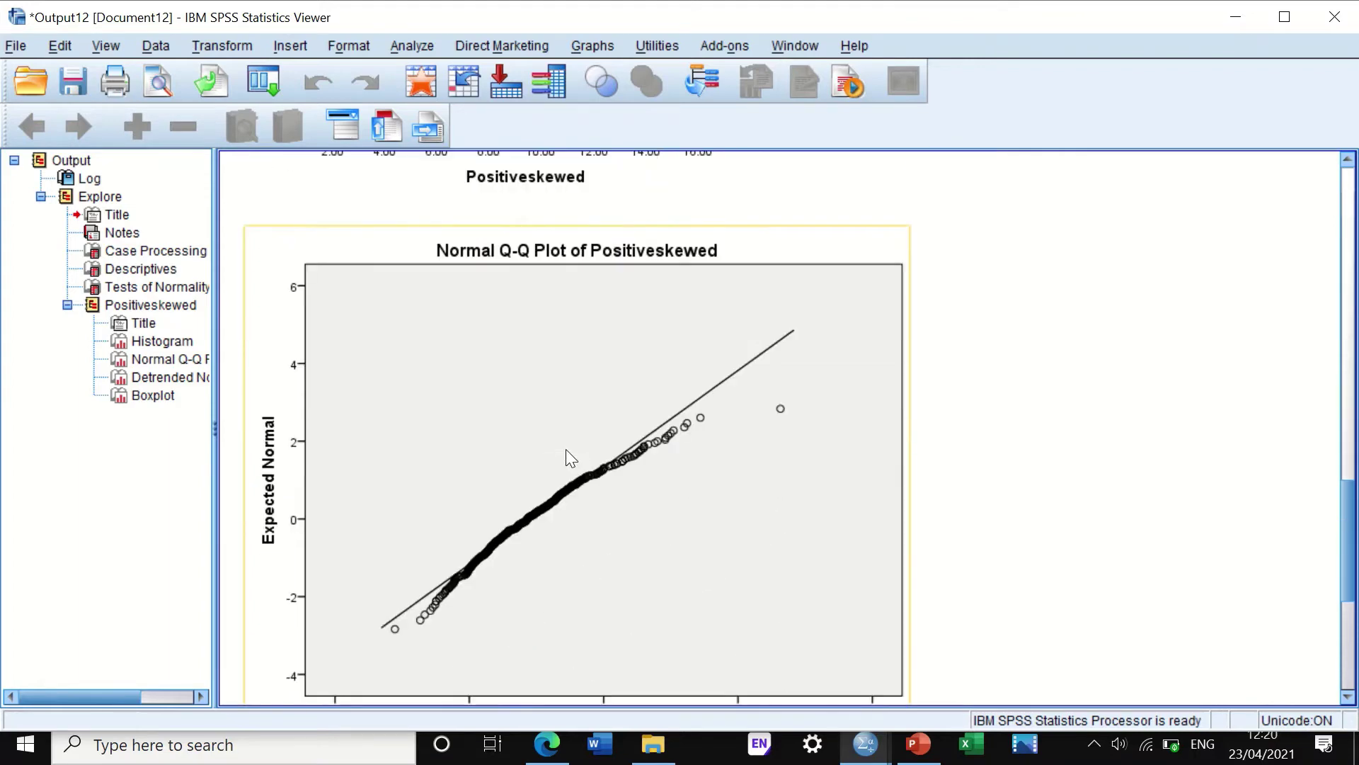
scroll(566, 449, "down", 3)
scroll(566, 448, "up", 3)
scroll(587, 441, "down", 8)
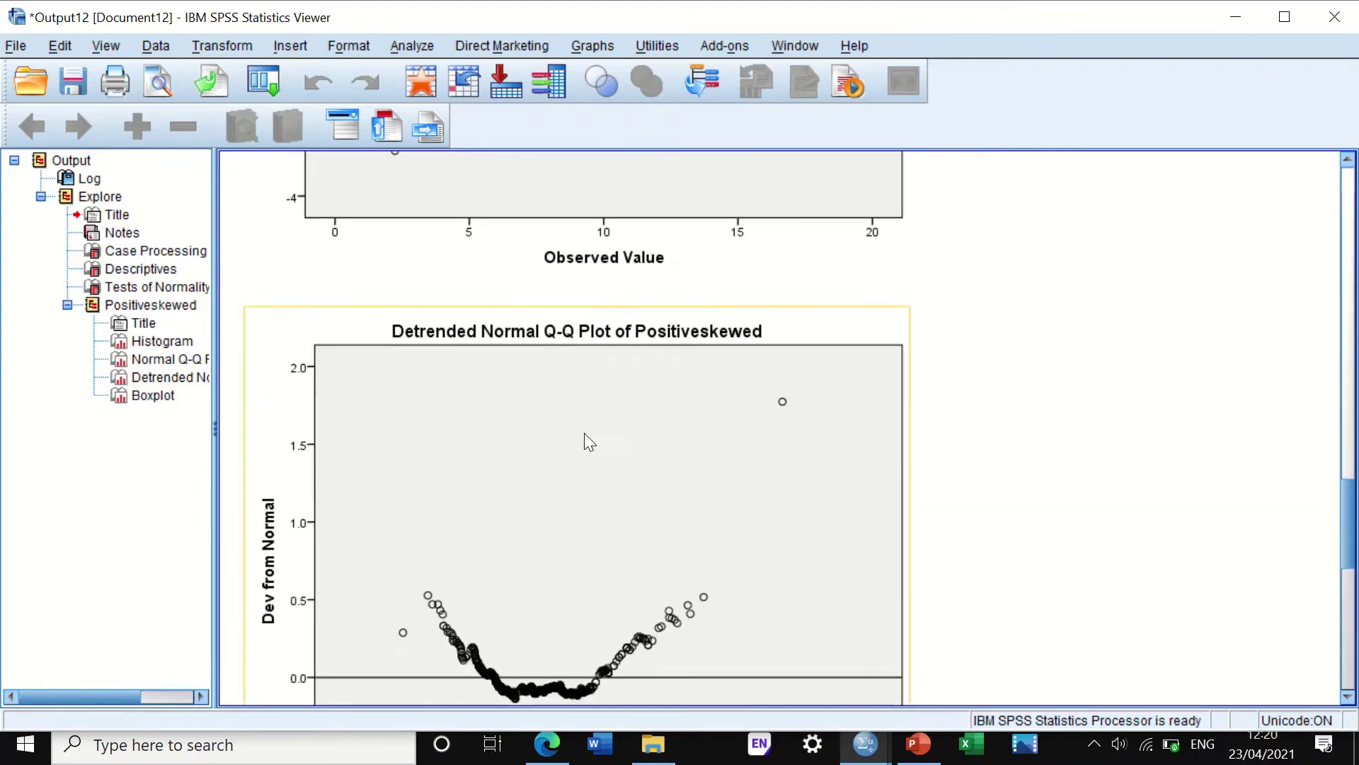
scroll(606, 445, "down", 10)
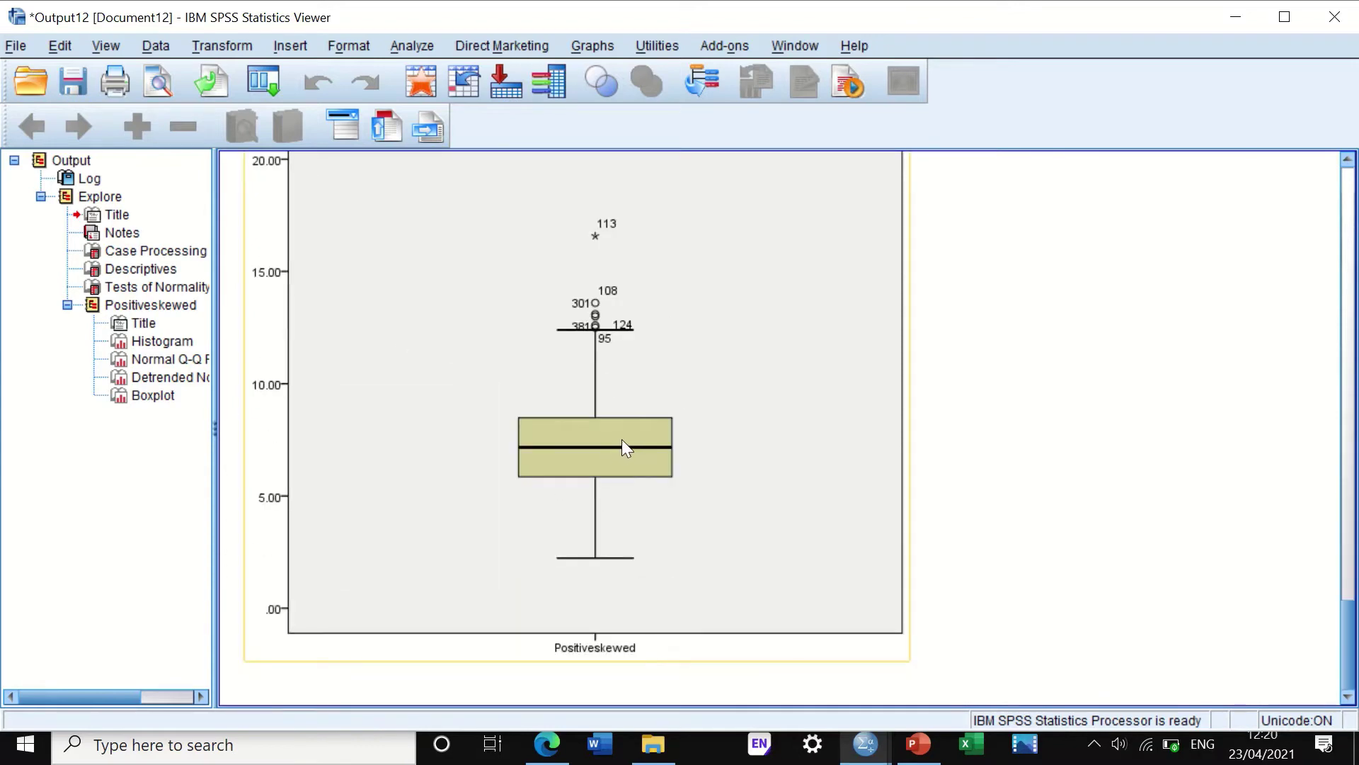
scroll(621, 439, "up", 13)
scroll(622, 439, "up", 15)
scroll(621, 436, "down", 5)
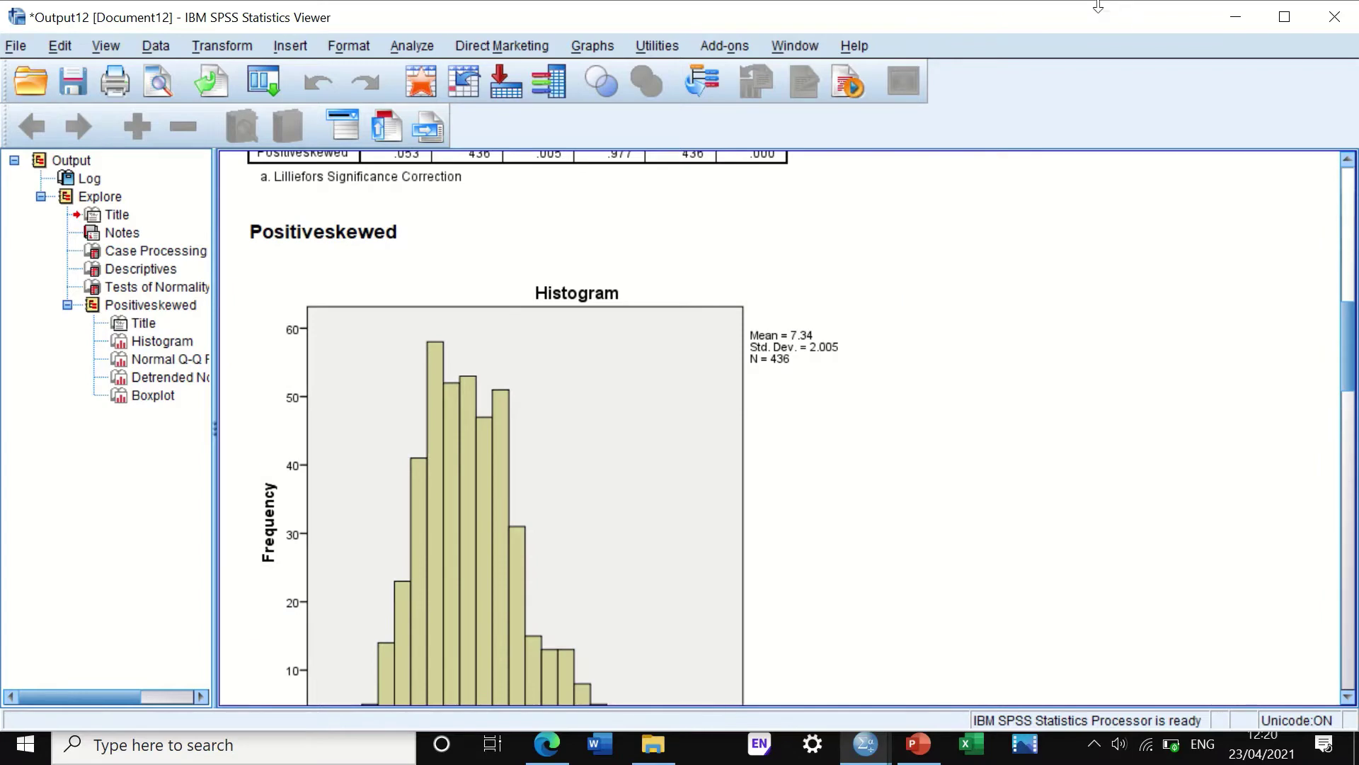
left_click(1250, 20)
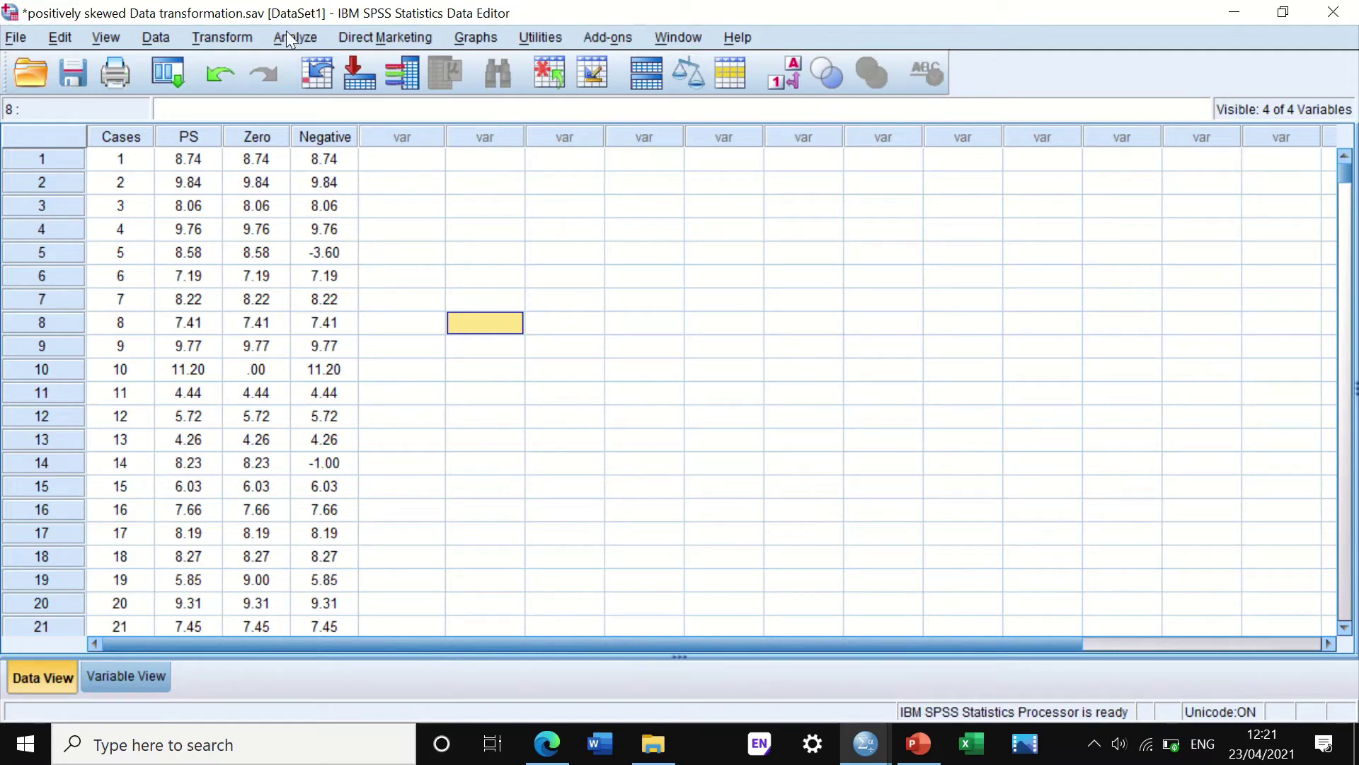
Open a reset Compute Variable dialog and name the target variable LOG10PS.
left_click(221, 39)
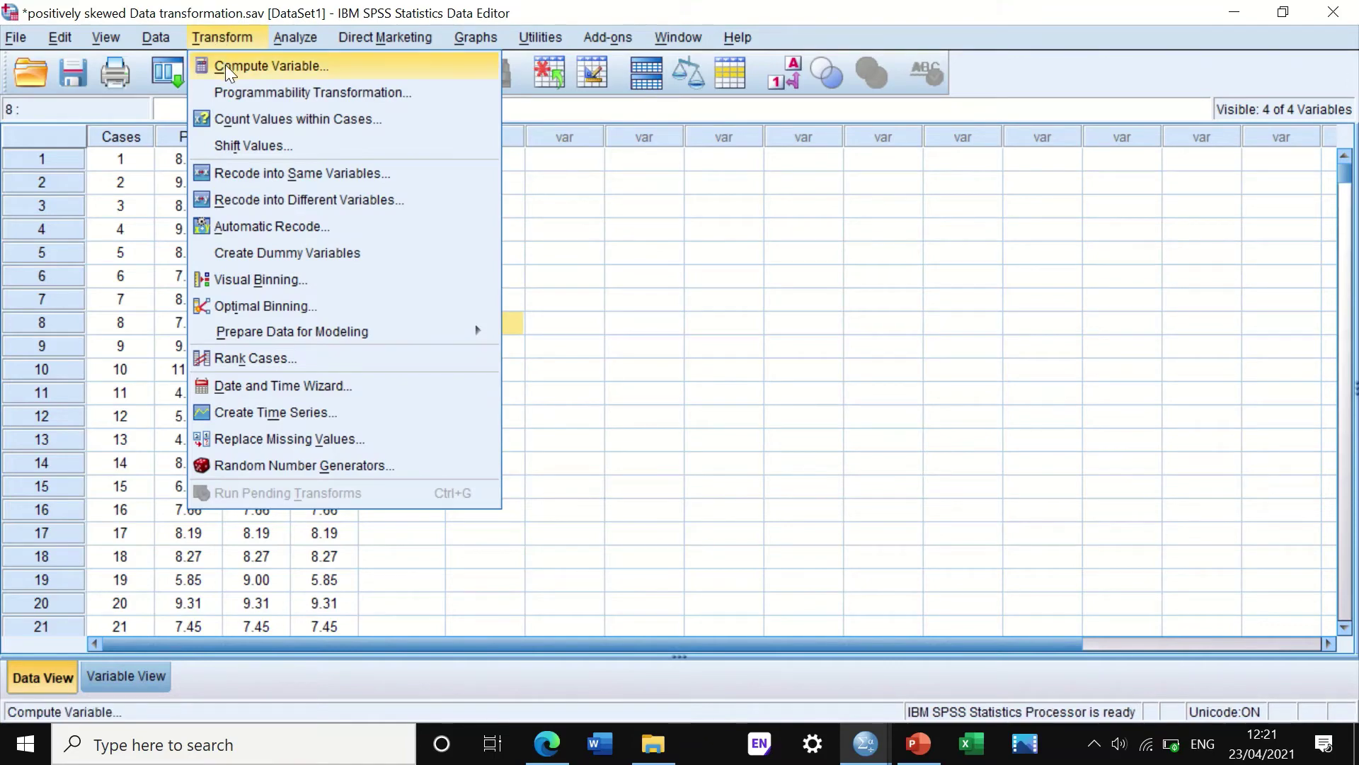
left_click(225, 66)
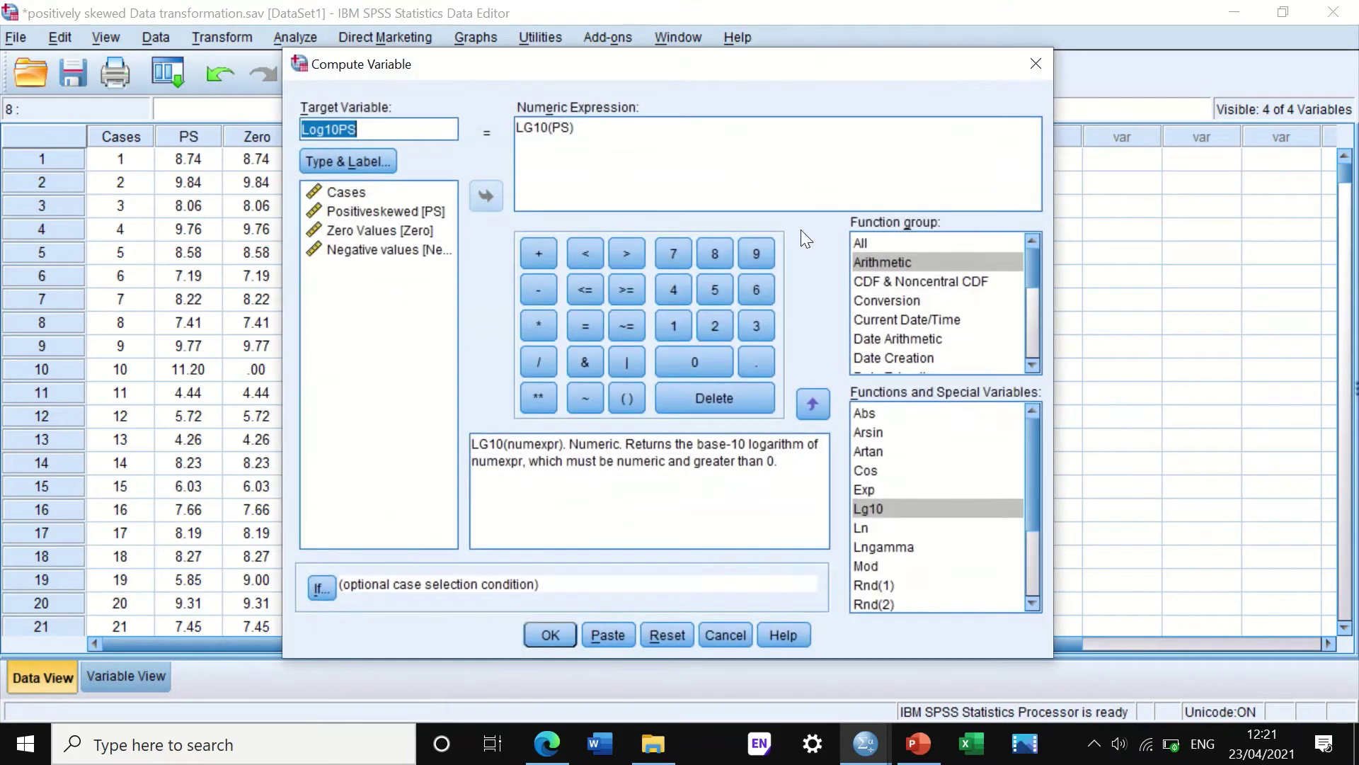
left_click(682, 644)
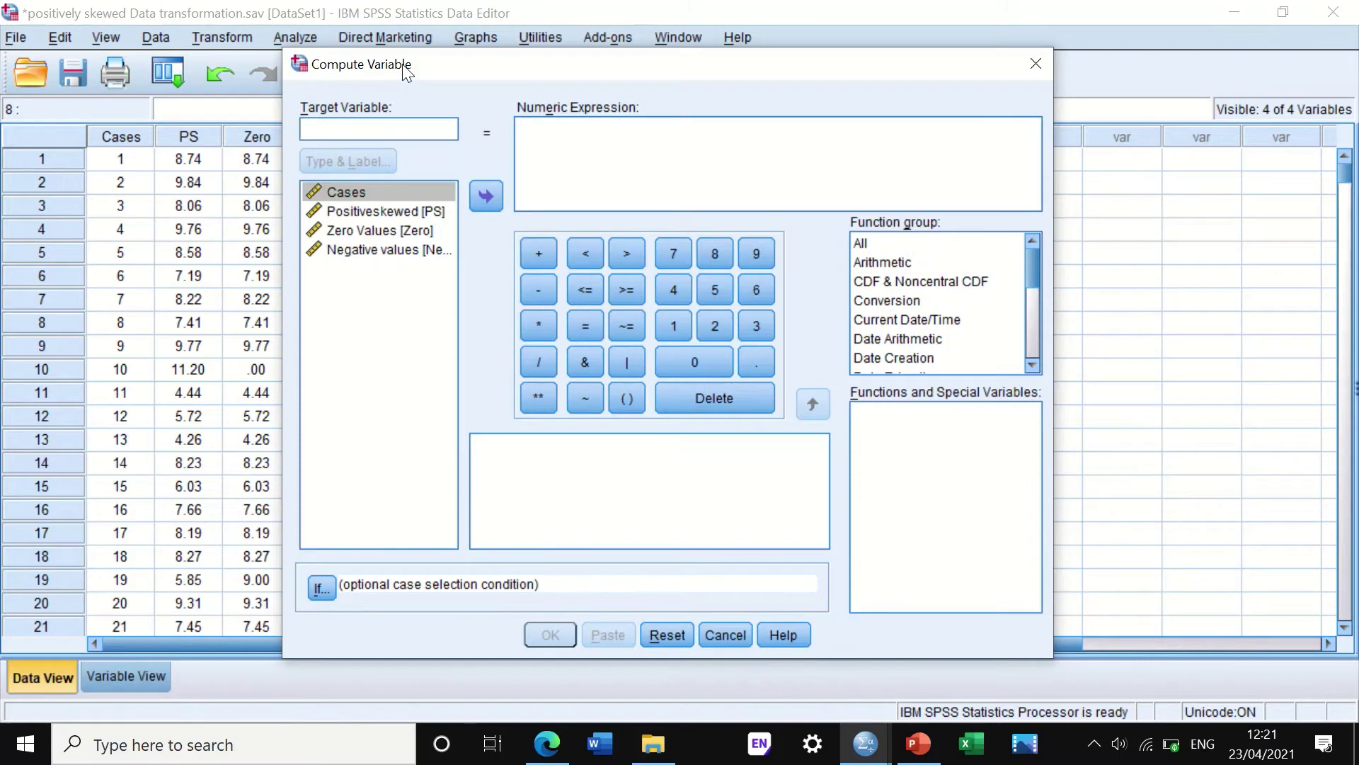
left_click_drag(407, 71, 648, 63)
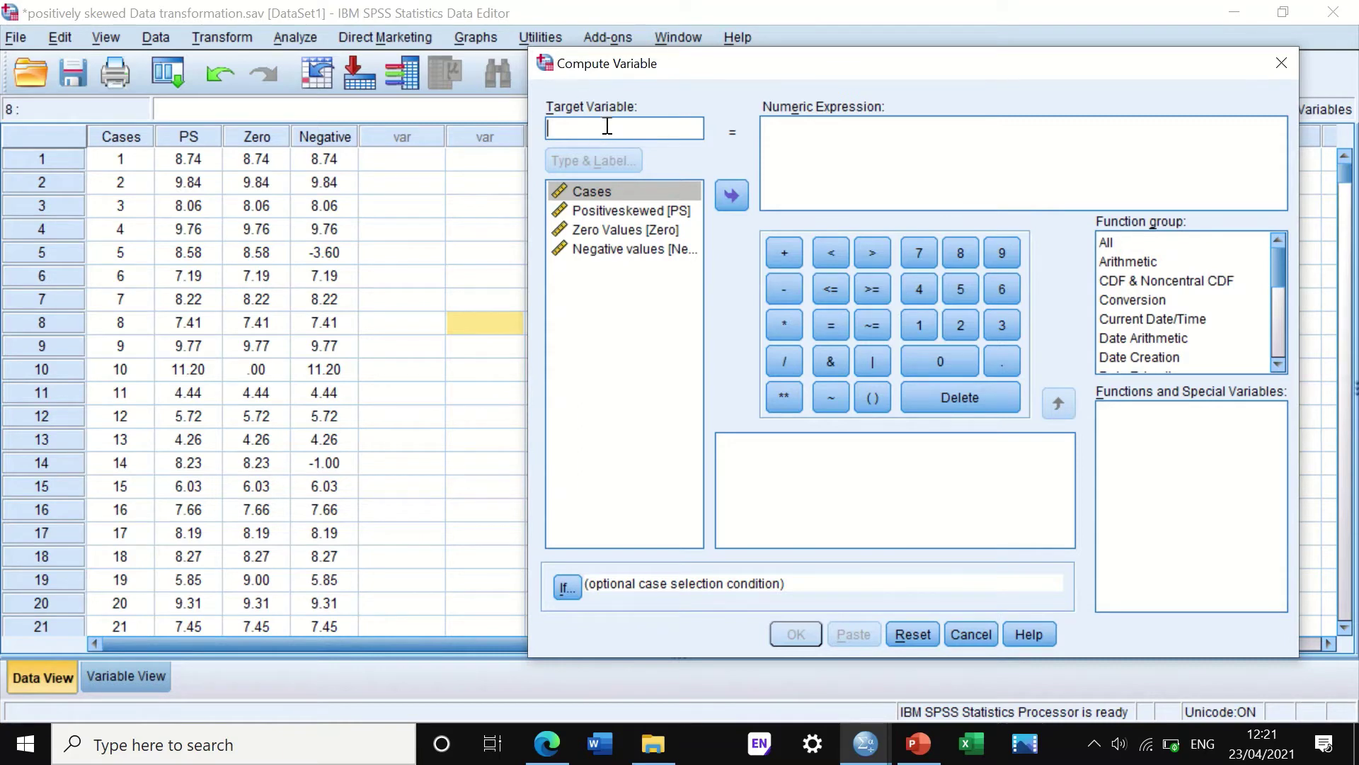
type("L")
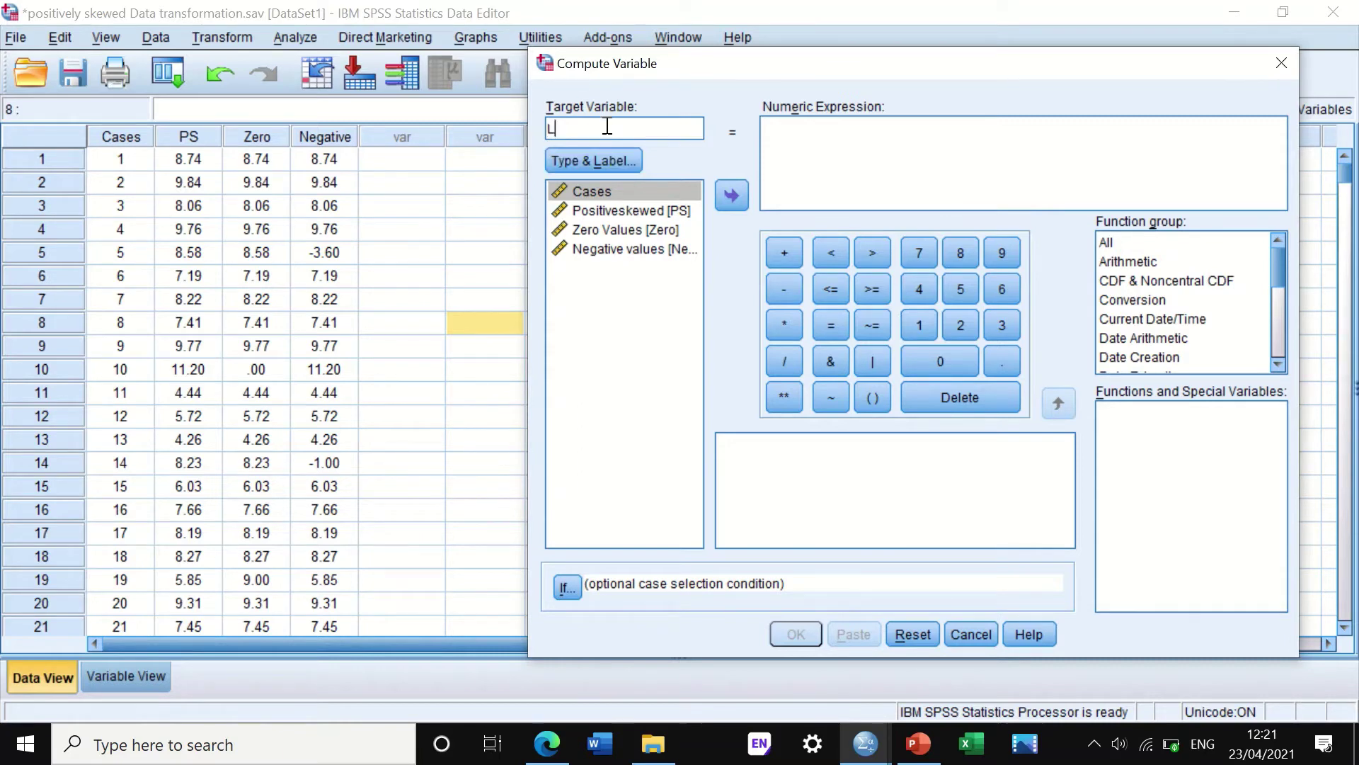
type("OG10PS")
left_click_drag(1023, 66, 881, 54)
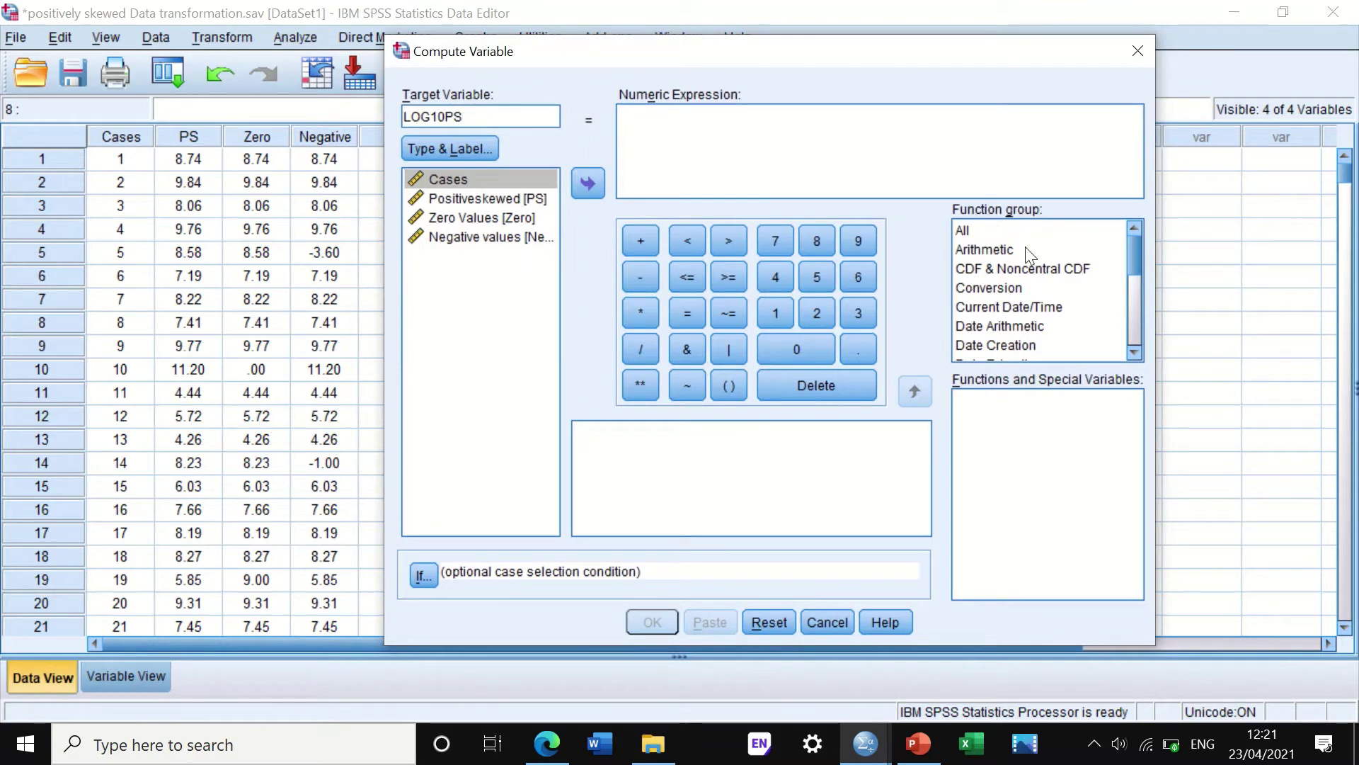
Build the expression LG10(PS) from the Arithmetic functions and run the computation.
left_click(995, 250)
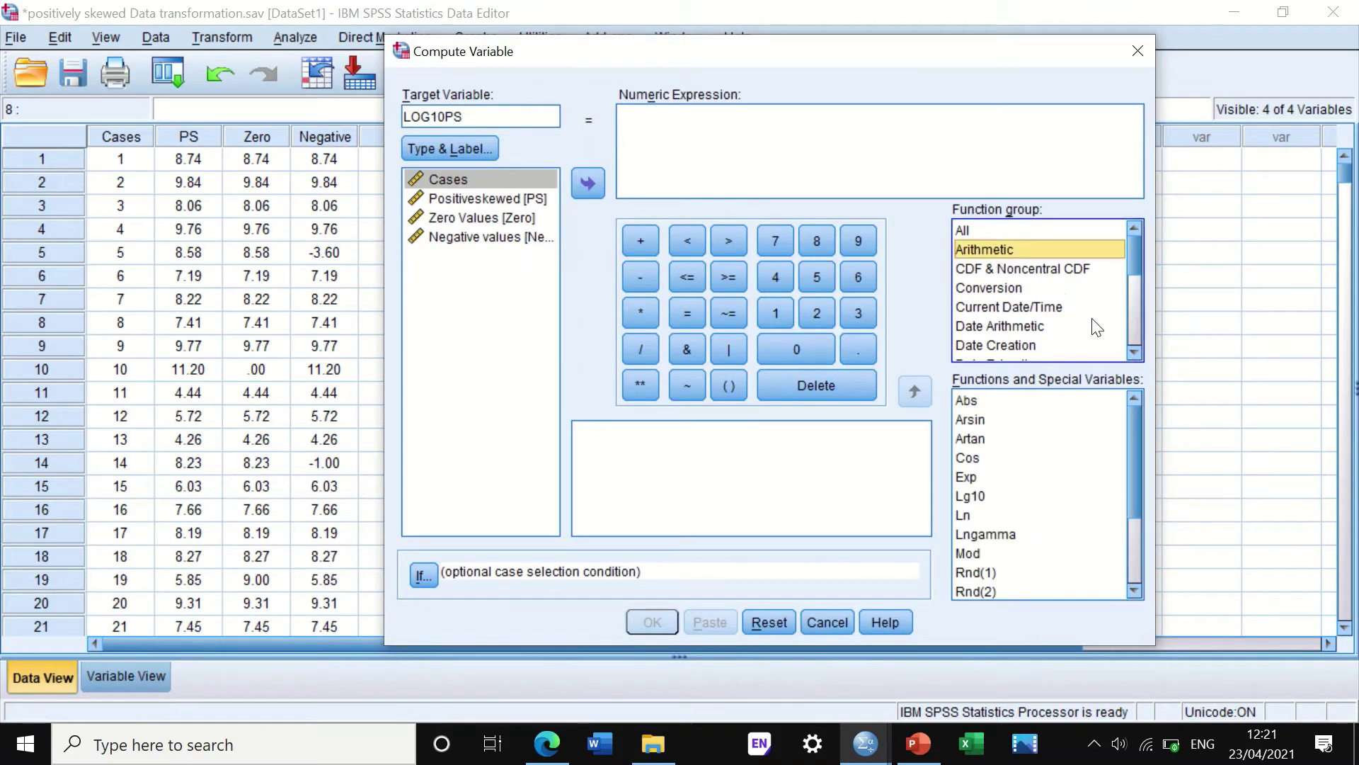
left_click_drag(973, 504, 637, 134)
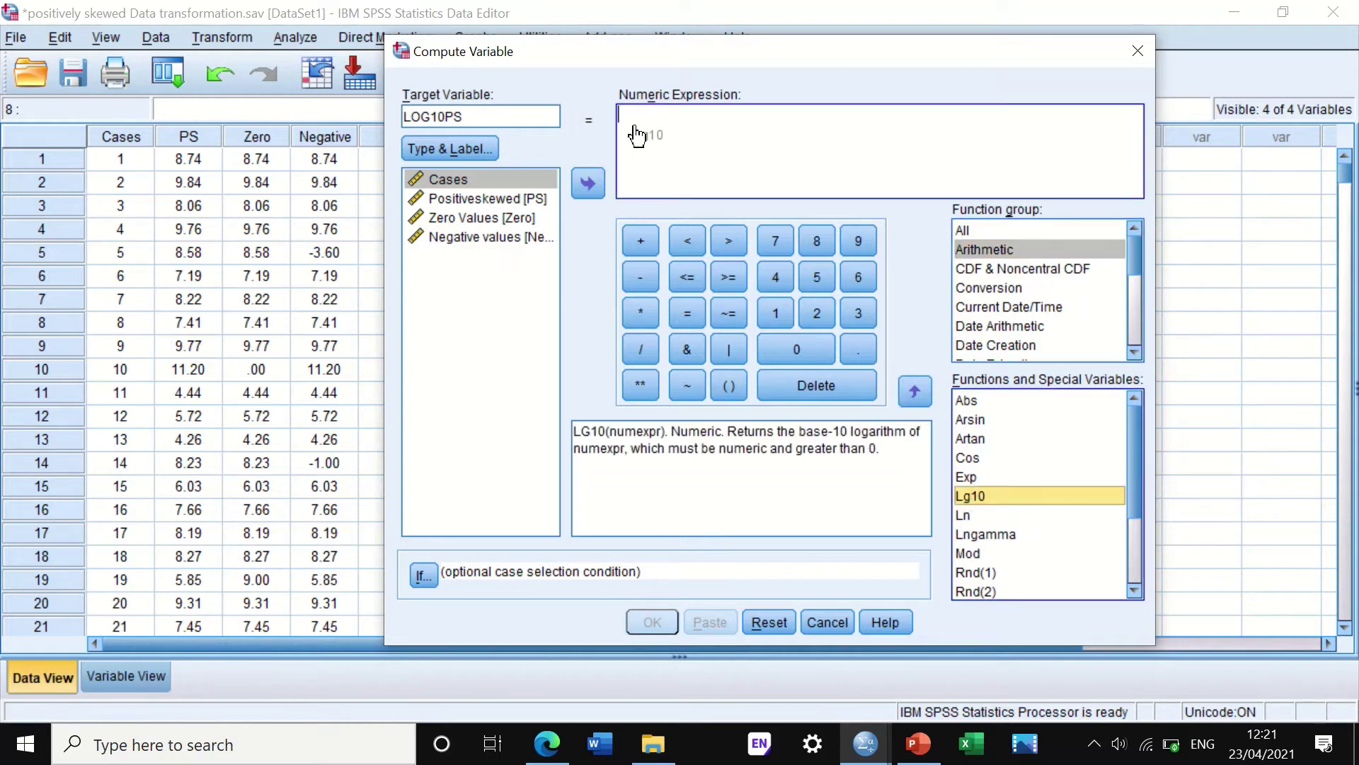
left_click(1004, 244)
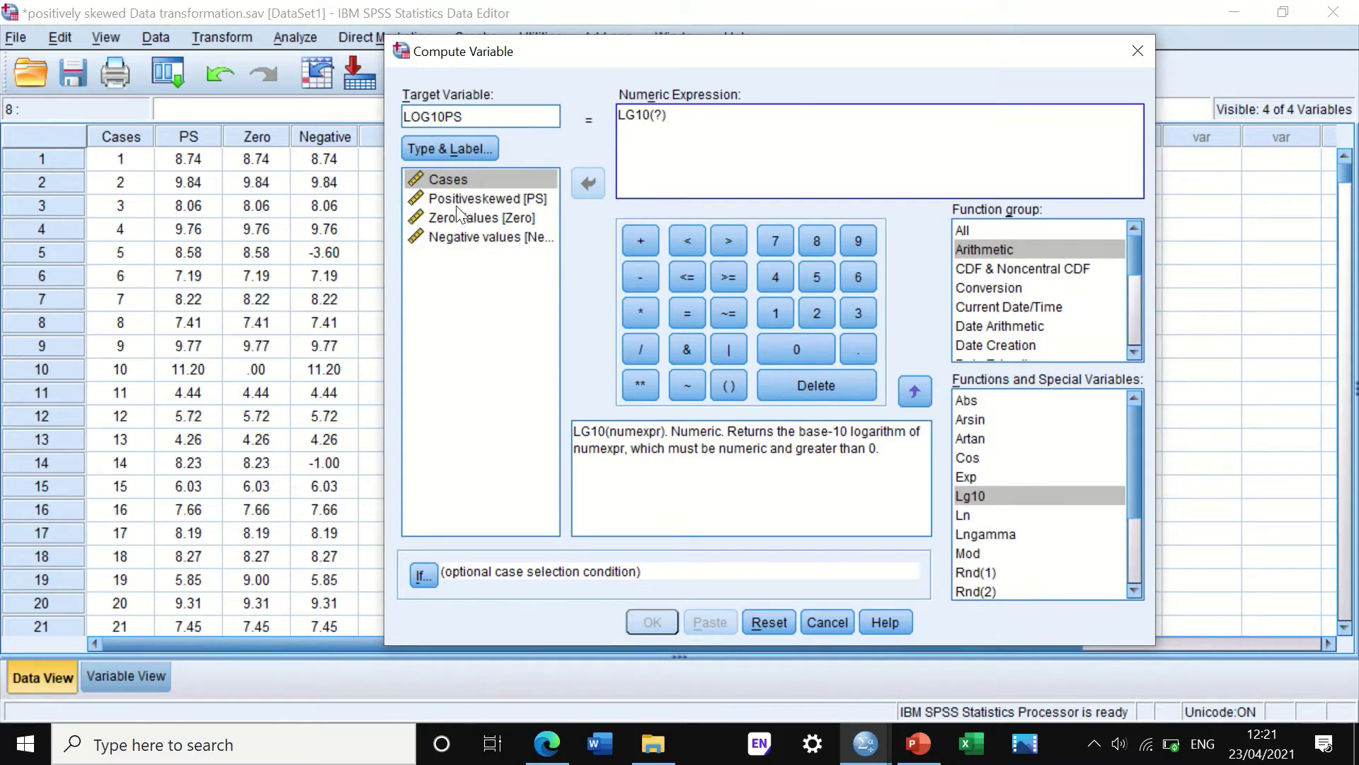
left_click(491, 199)
left_click_drag(492, 204, 662, 123)
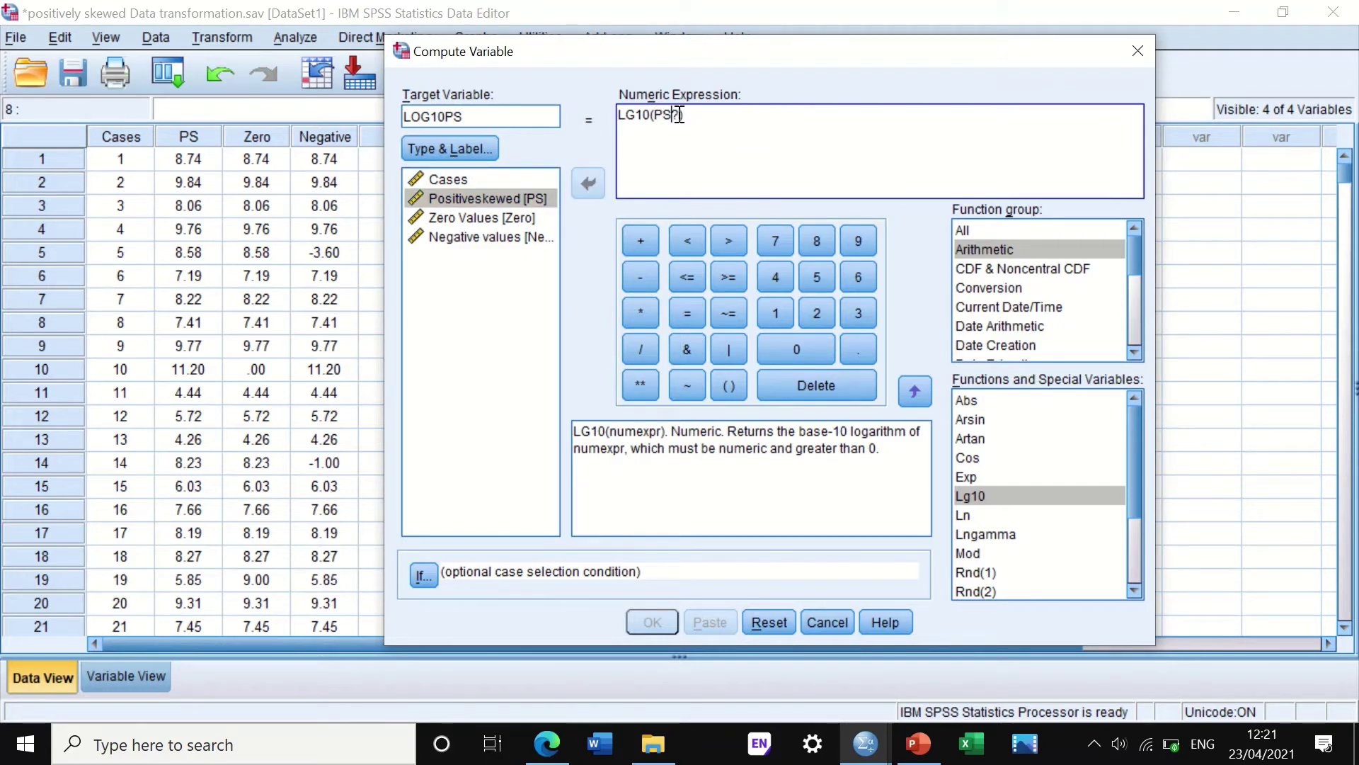
left_click(679, 114)
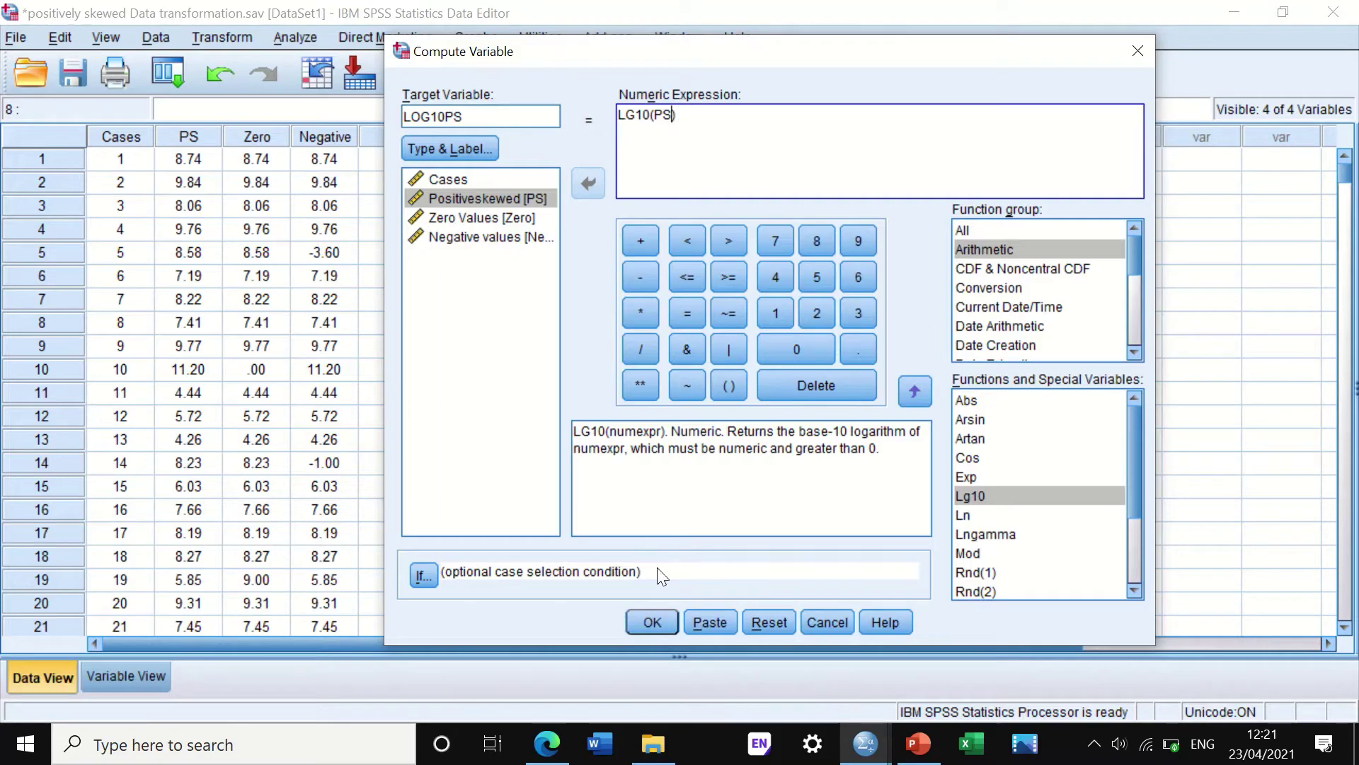
left_click(655, 622)
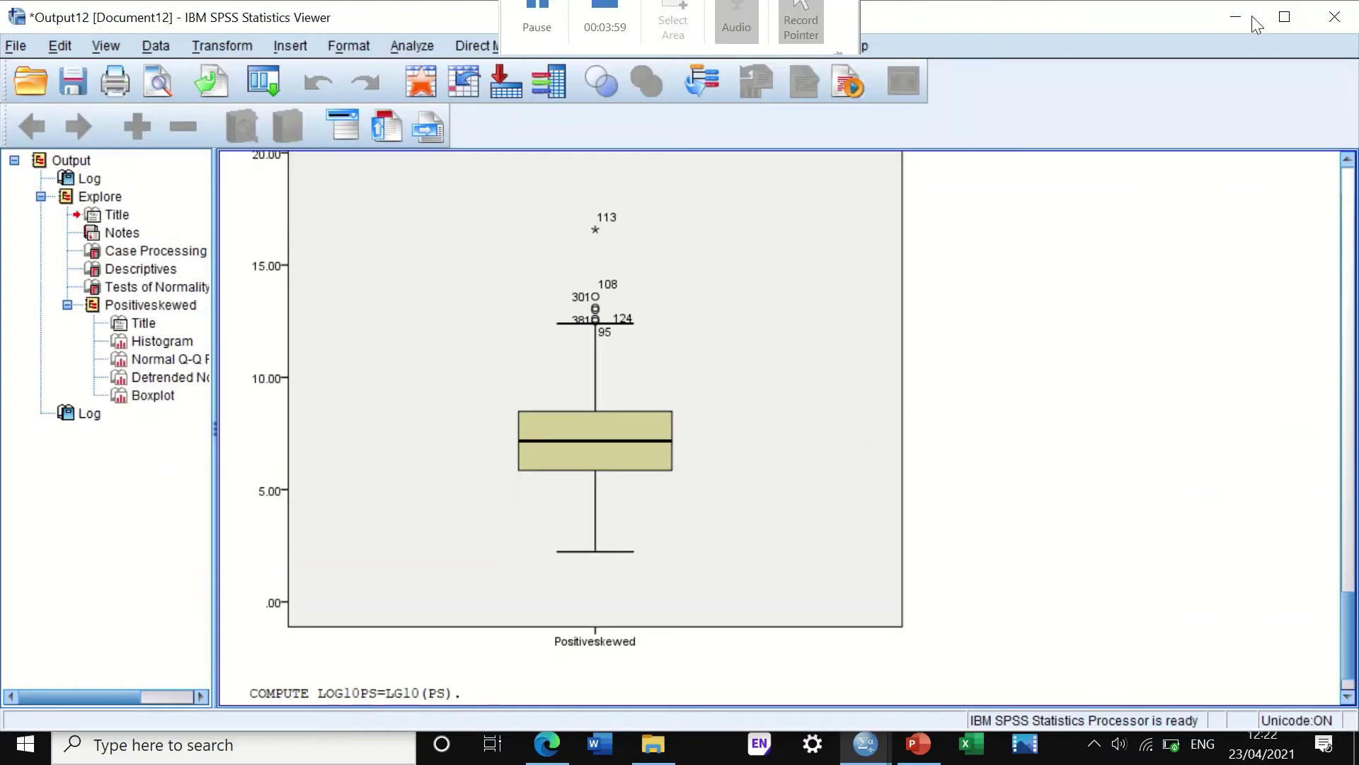
Switch to the Data Editor to see LOG10PS values such as .94, .99 and 1.05.
left_click(264, 82)
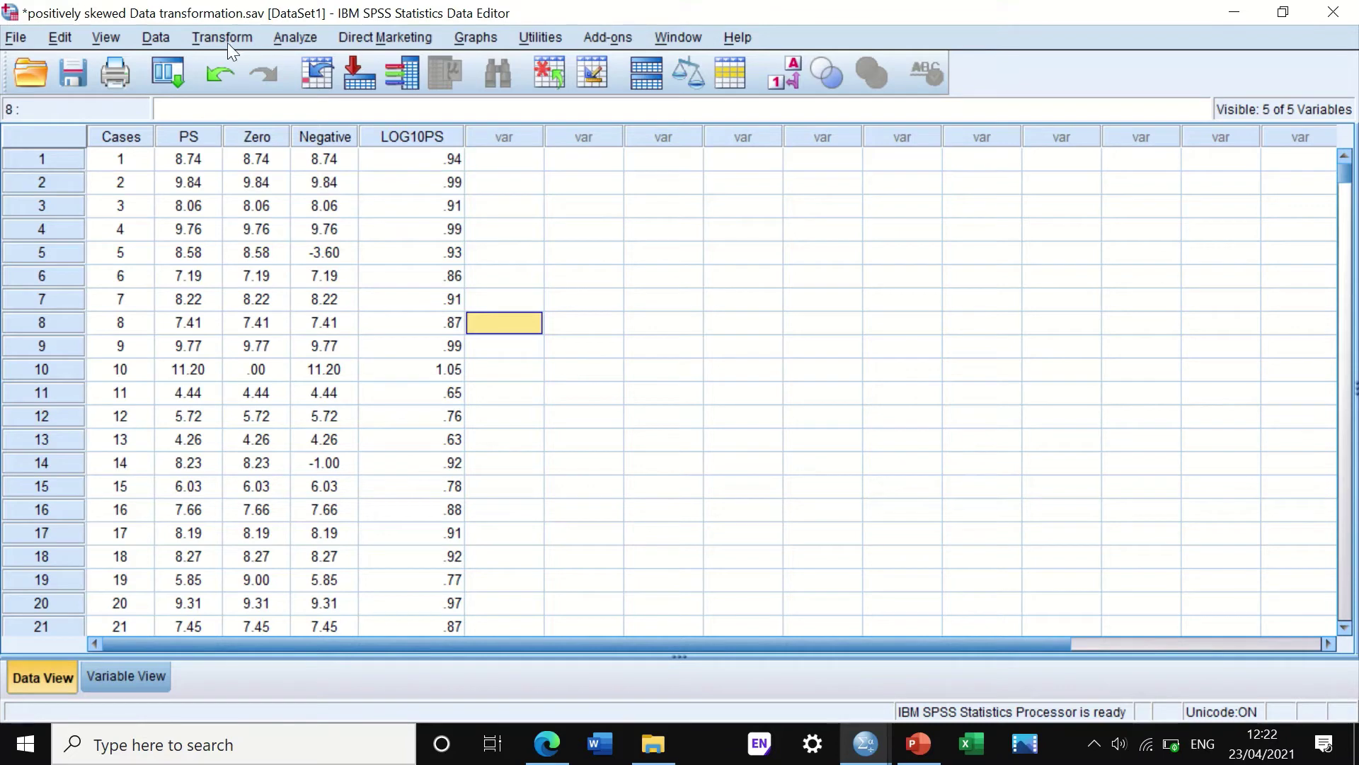
Open Explore and add LOG10PS to the Dependent List beside Positiveskewed [PS].
left_click(291, 27)
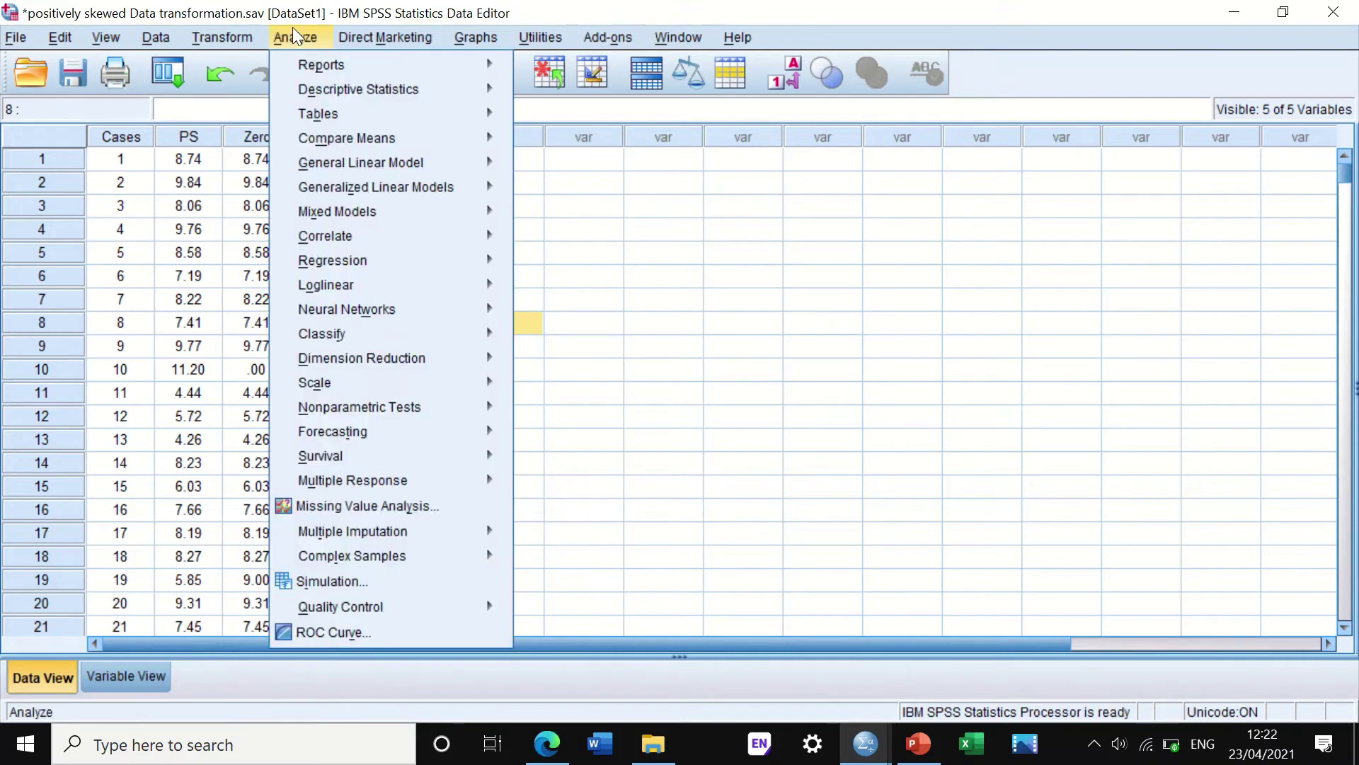
mouse_move(326, 91)
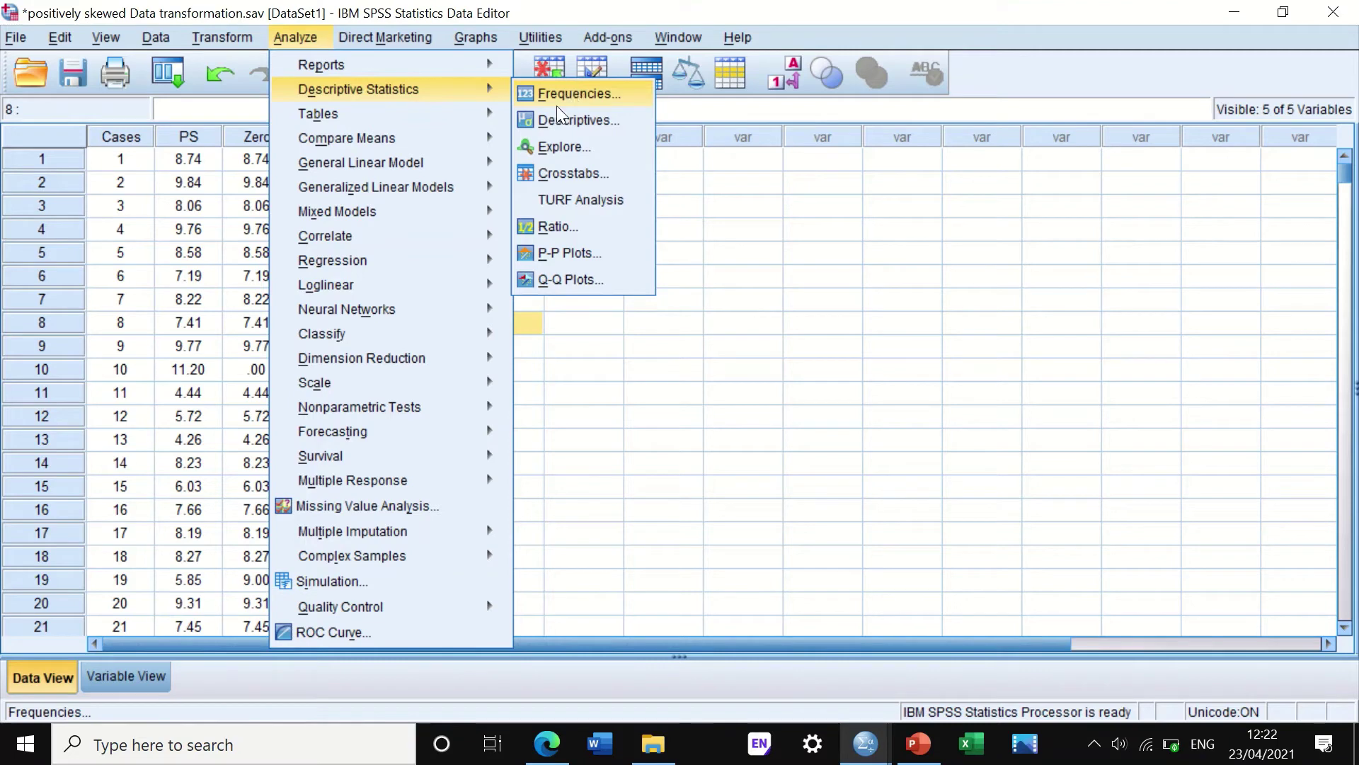
left_click(545, 146)
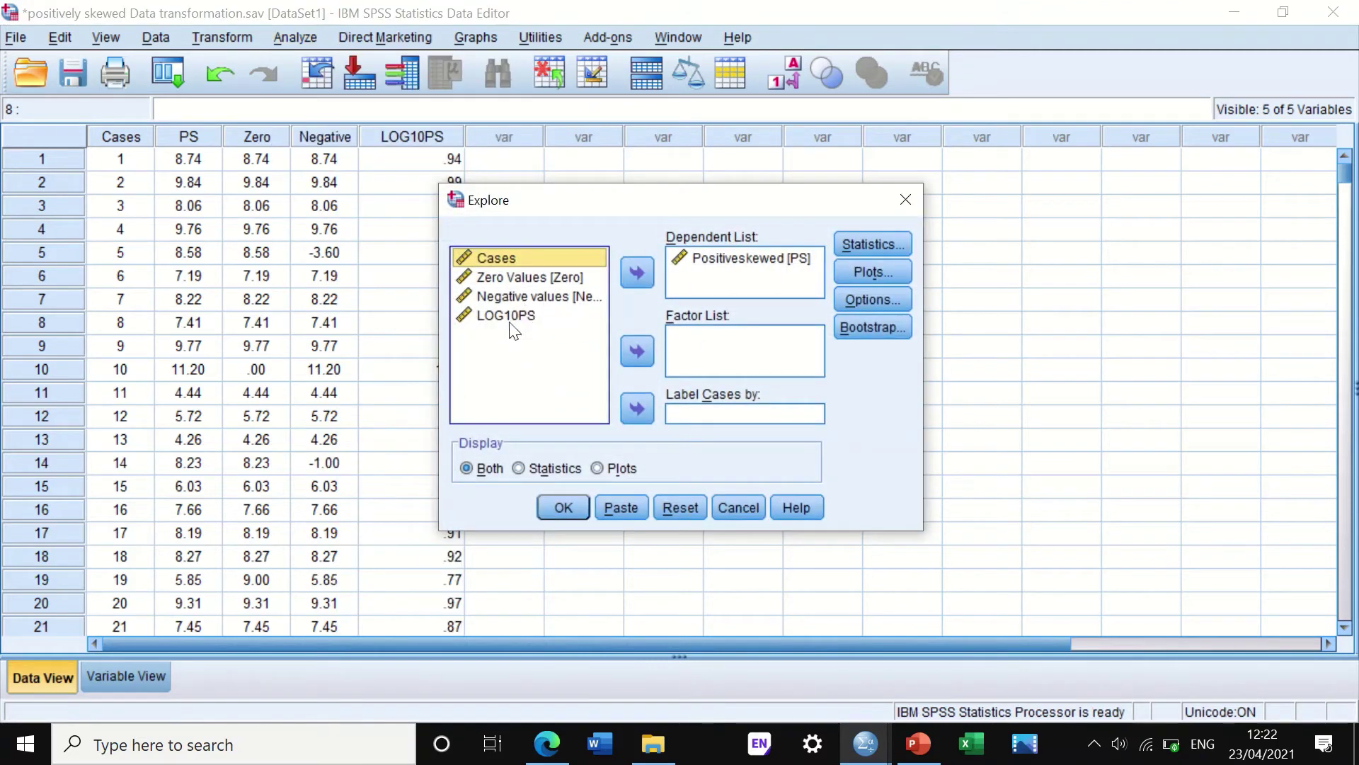
left_click_drag(491, 326, 696, 279)
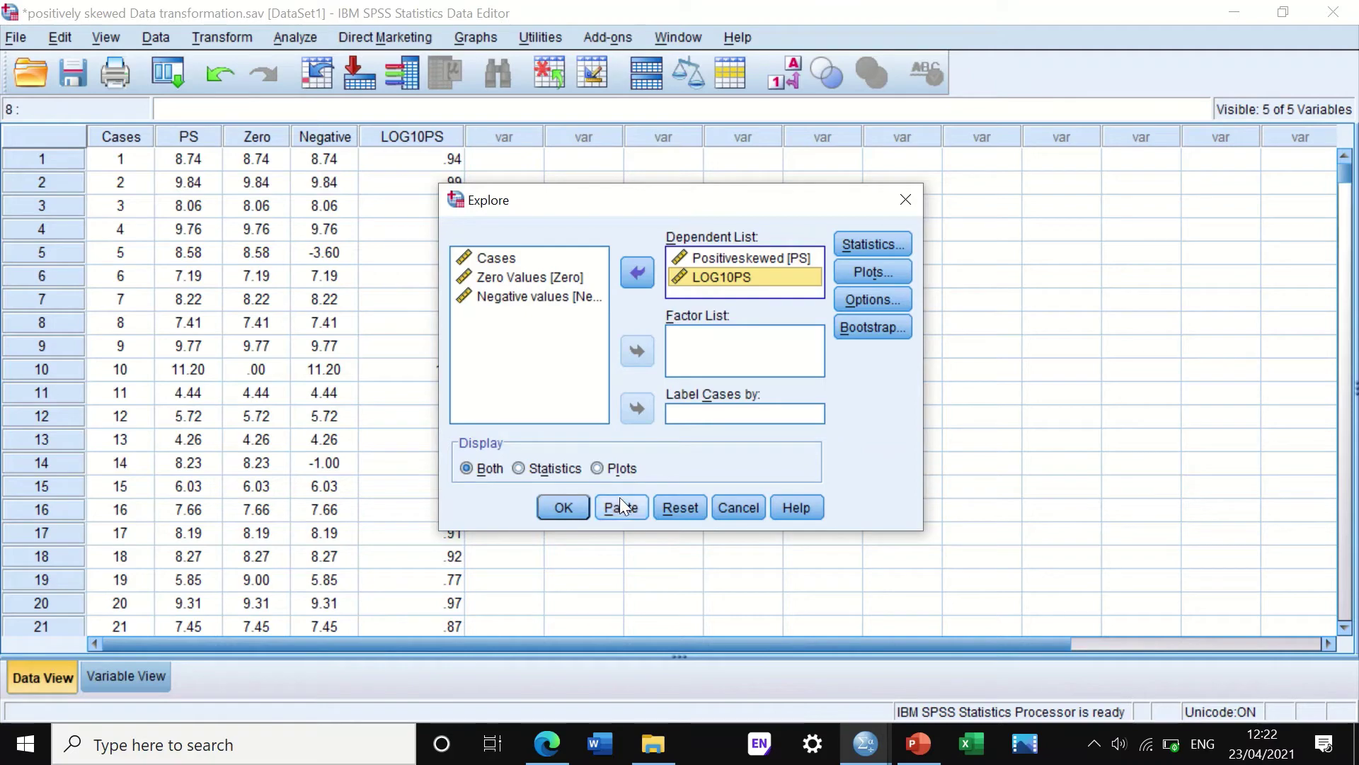
Run Explore and compare the normality tests, histograms and Q-Q plots of PS and LOG10PS.
left_click(563, 508)
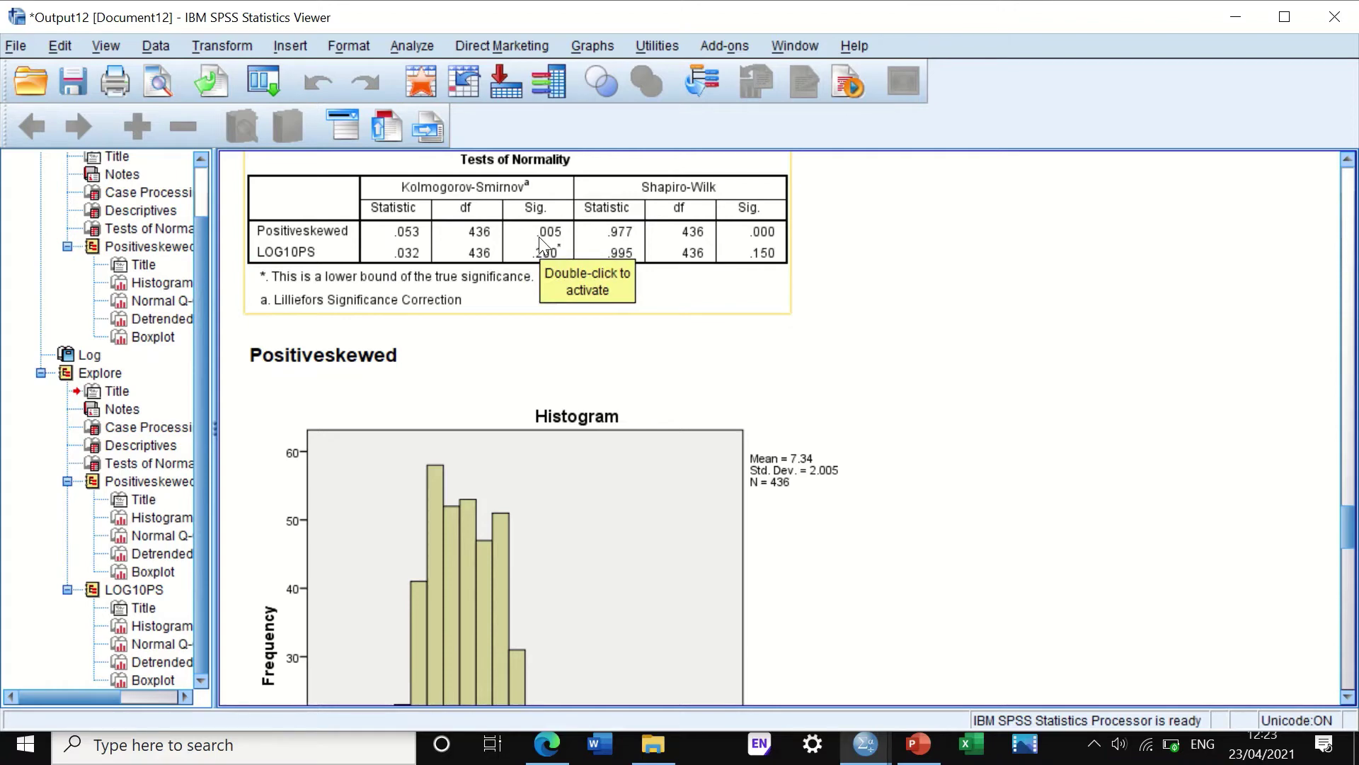
scroll(871, 308, "down", 5)
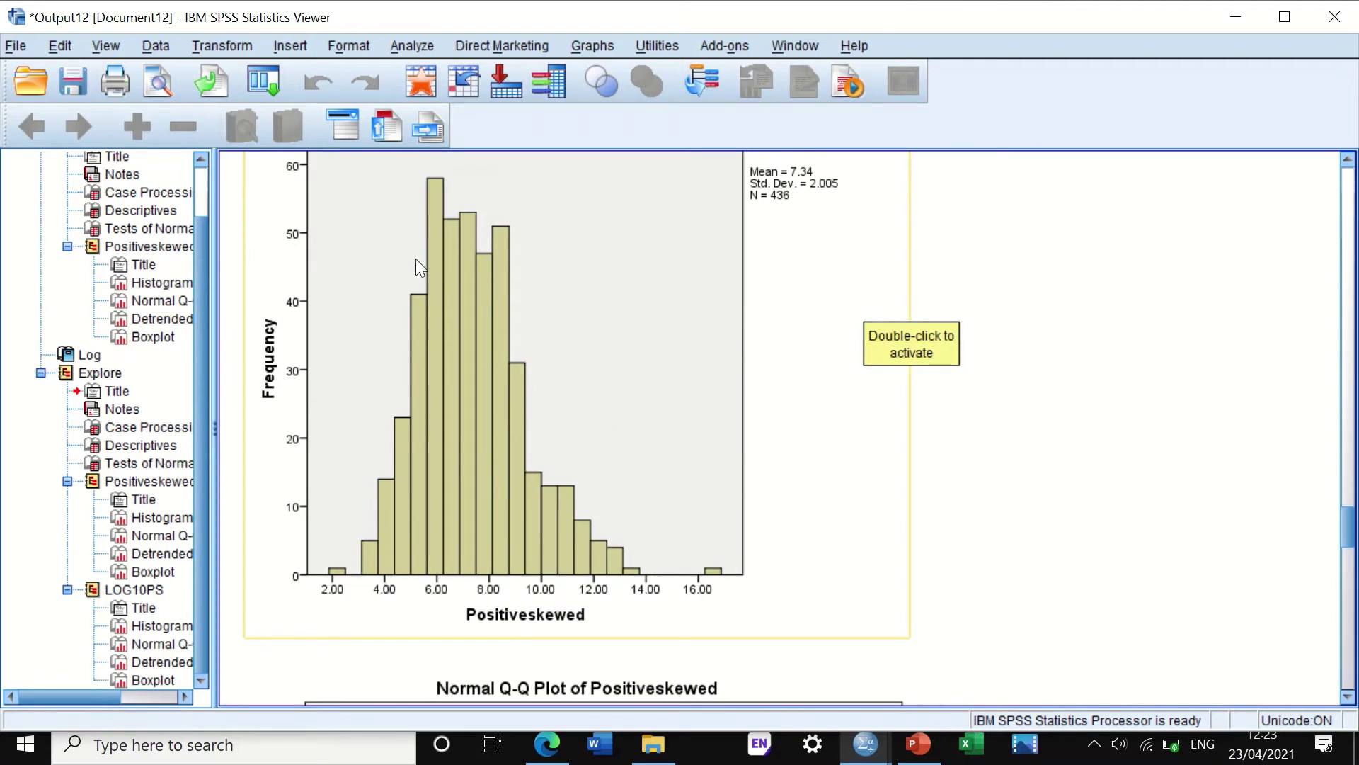
scroll(581, 425, "down", 9)
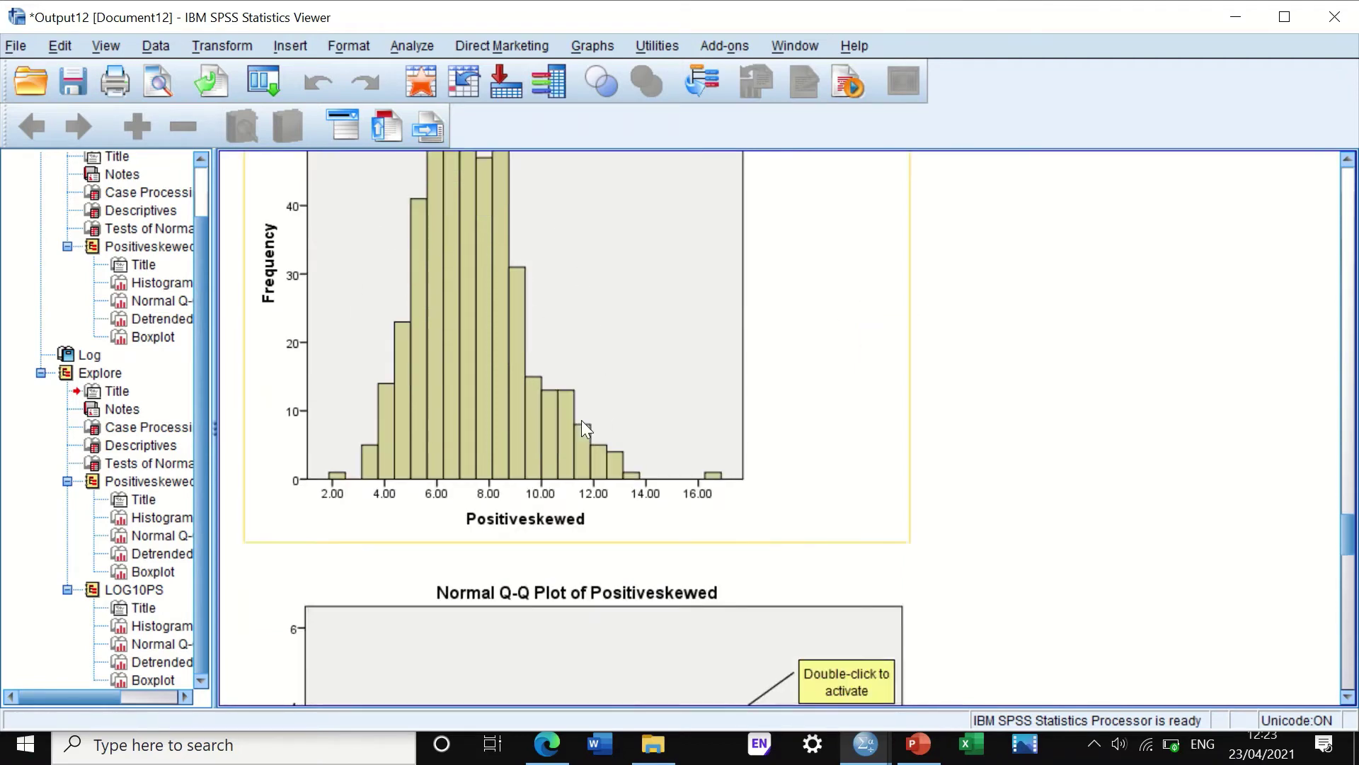
scroll(582, 418, "down", 20)
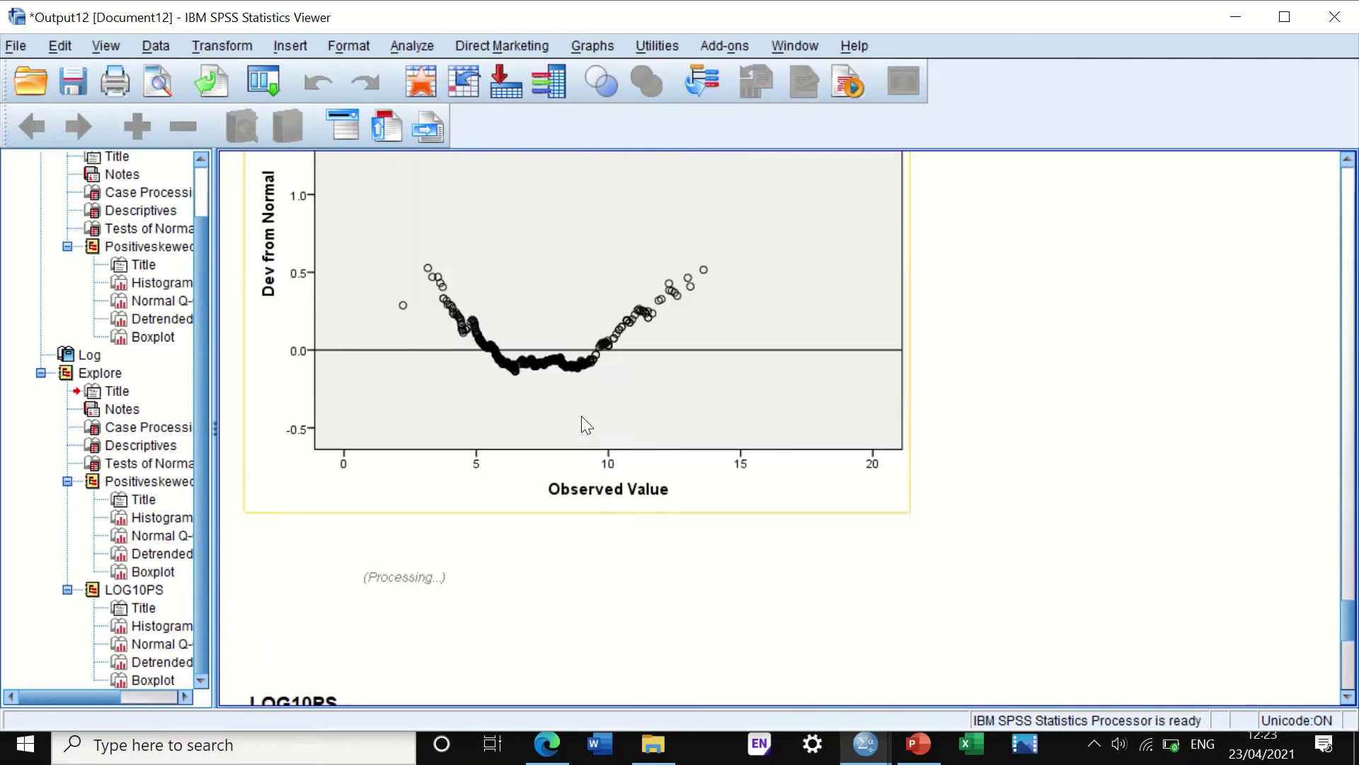
scroll(586, 424, "up", 4)
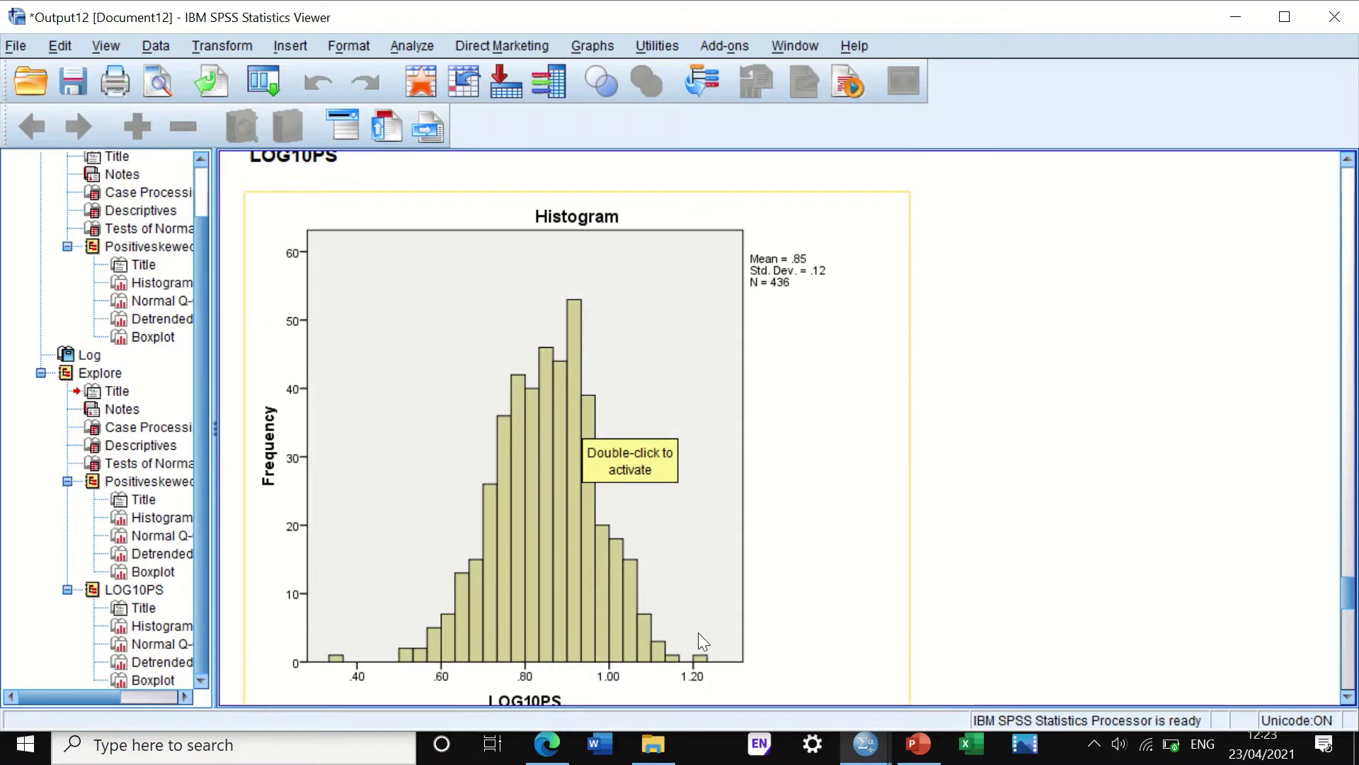
scroll(623, 599, "down", 11)
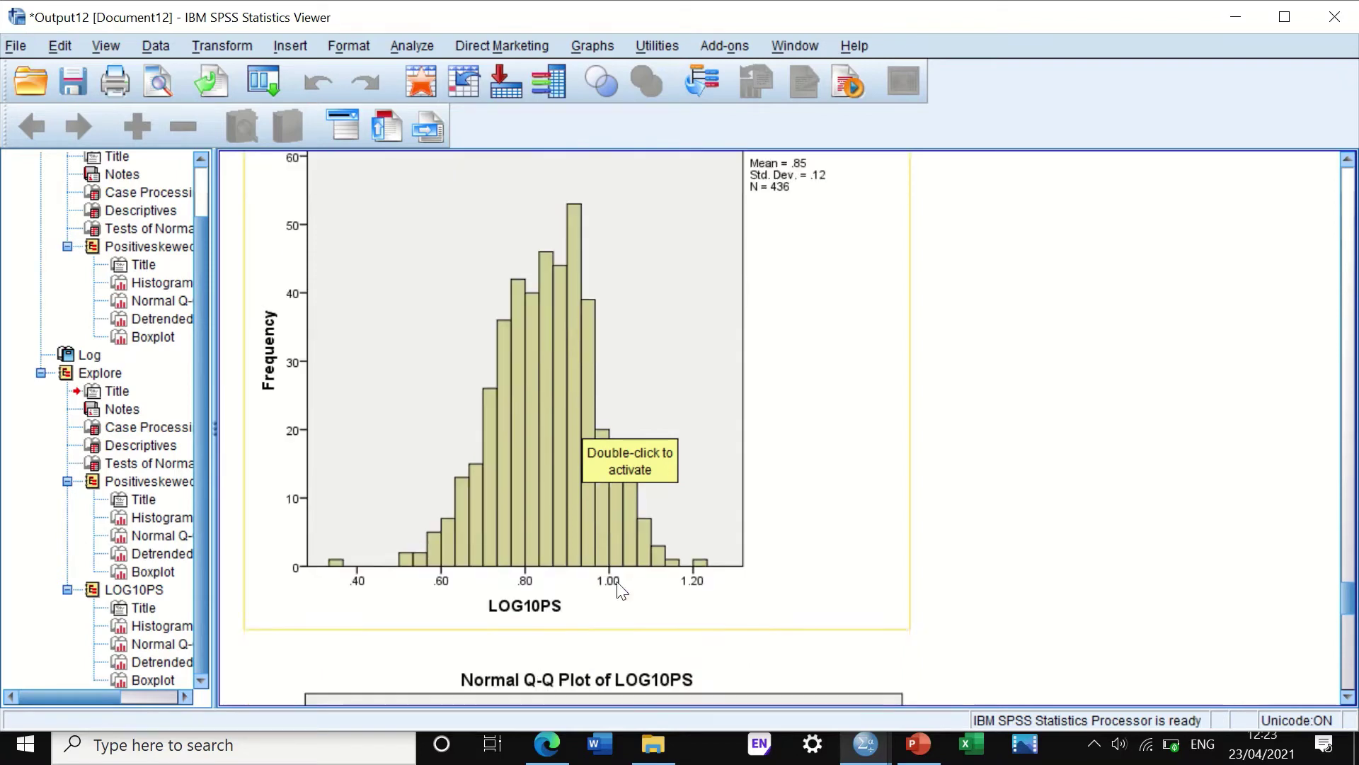
scroll(599, 549, "up", 10)
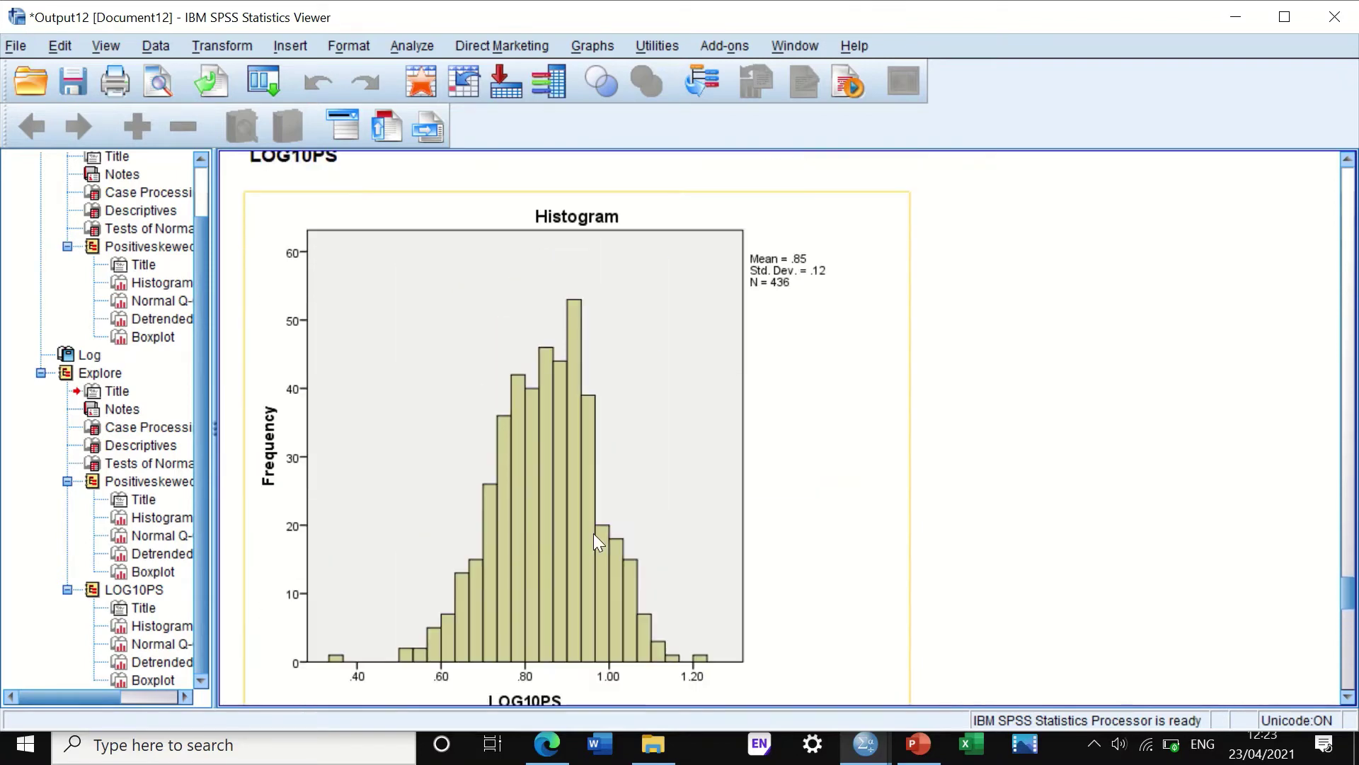
Minimize the output and select the zero value in row 10 of the Zero column.
left_click(1238, 17)
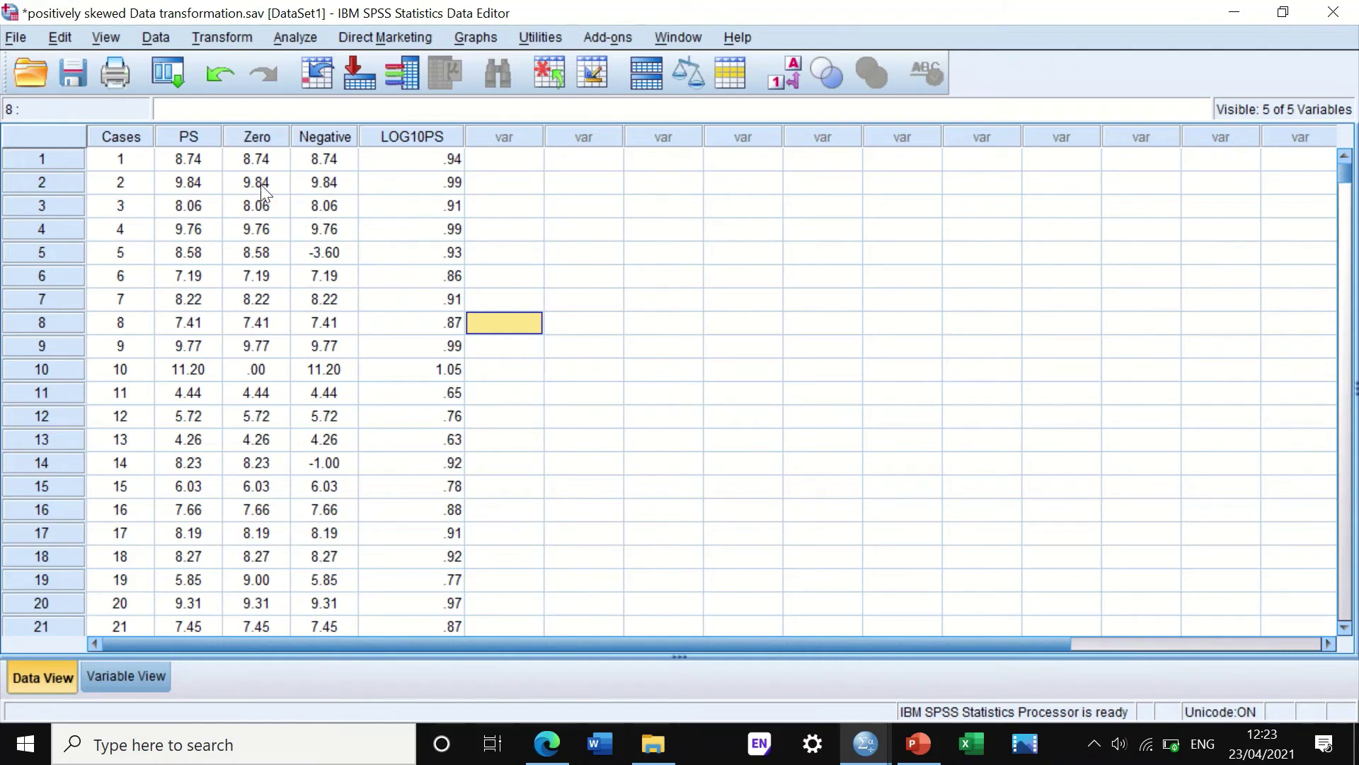
left_click(254, 372)
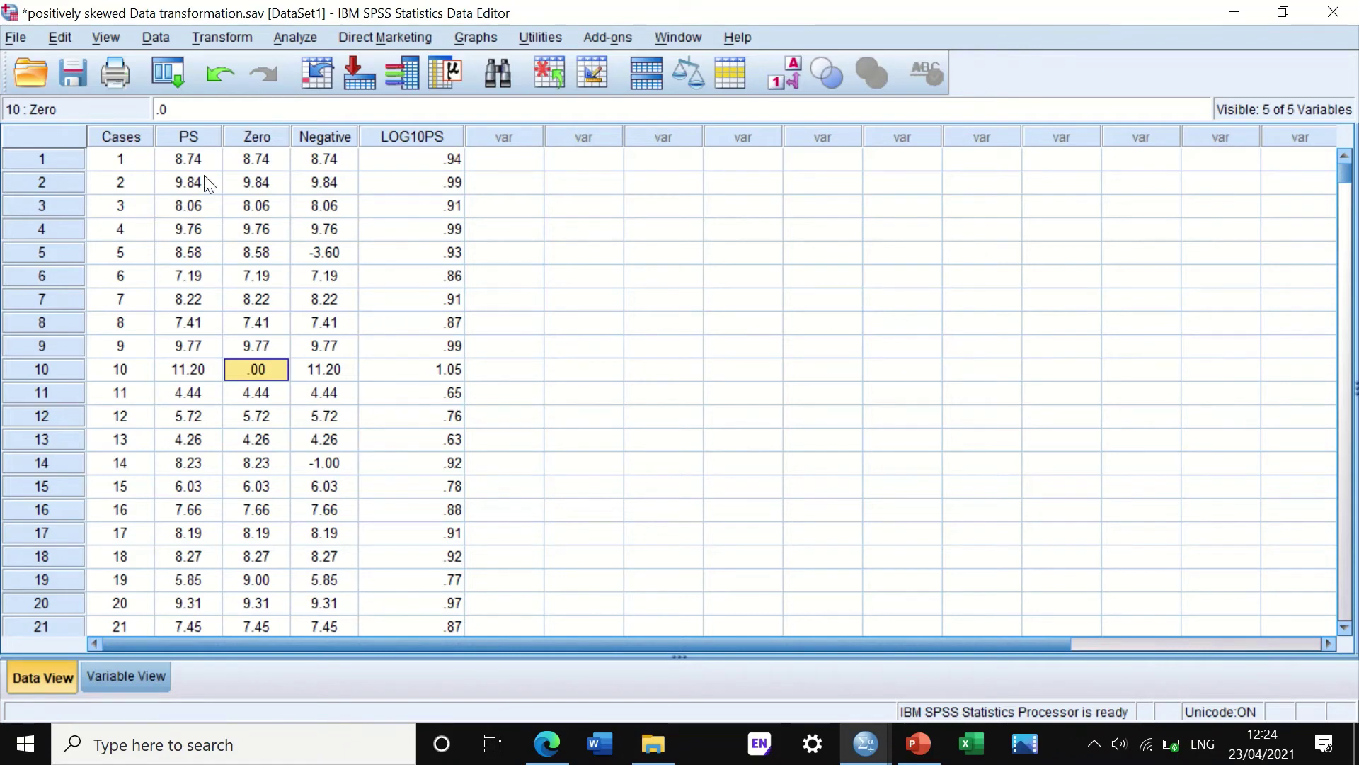
Open Compute Variable and rename the target variable to LOG10Zero.
left_click(235, 37)
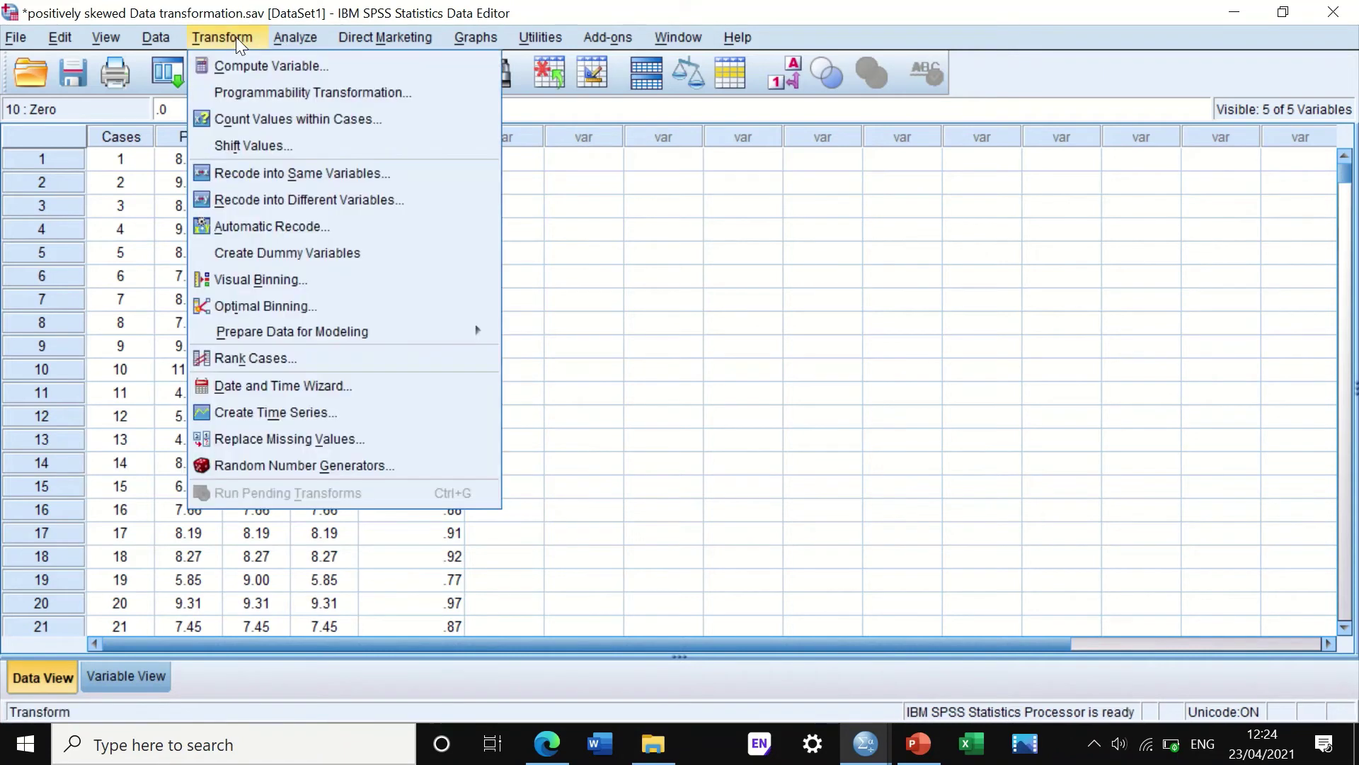
left_click(254, 75)
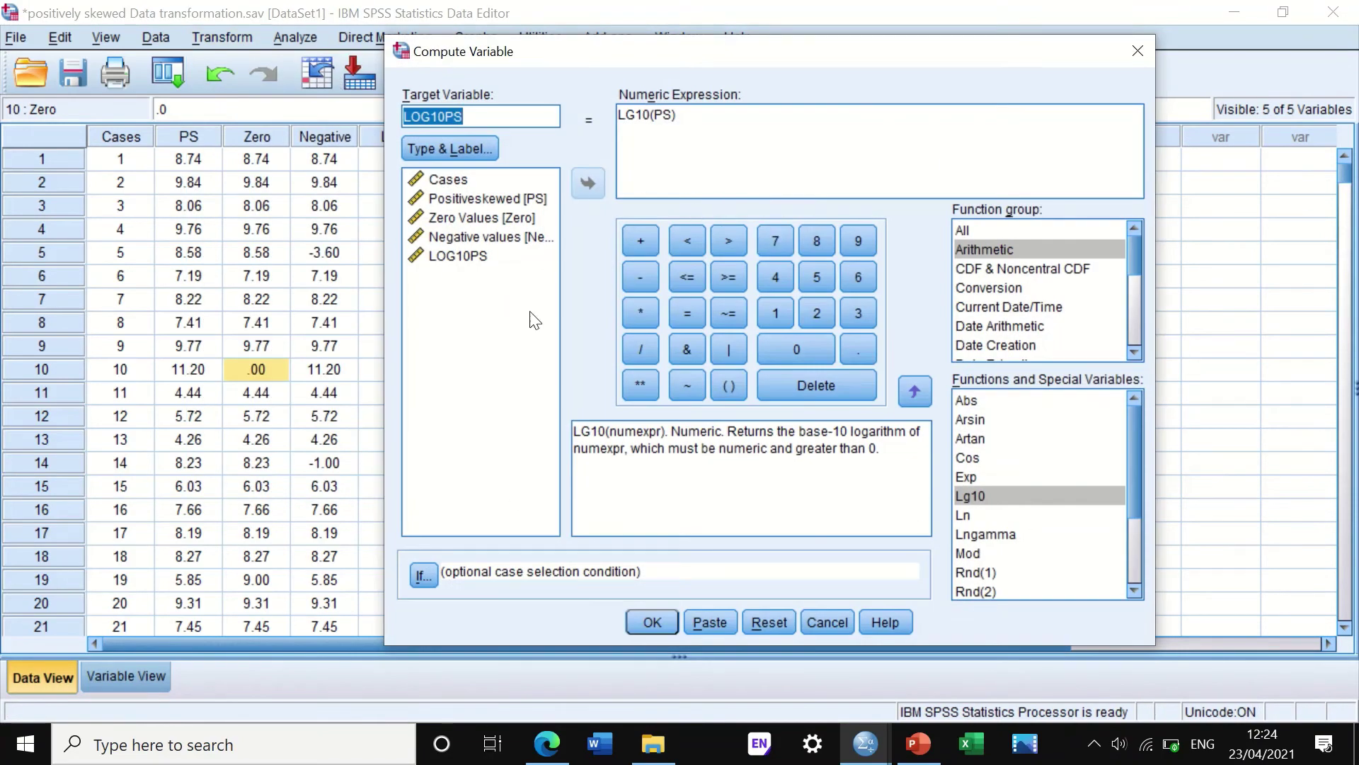
left_click_drag(515, 62, 697, 55)
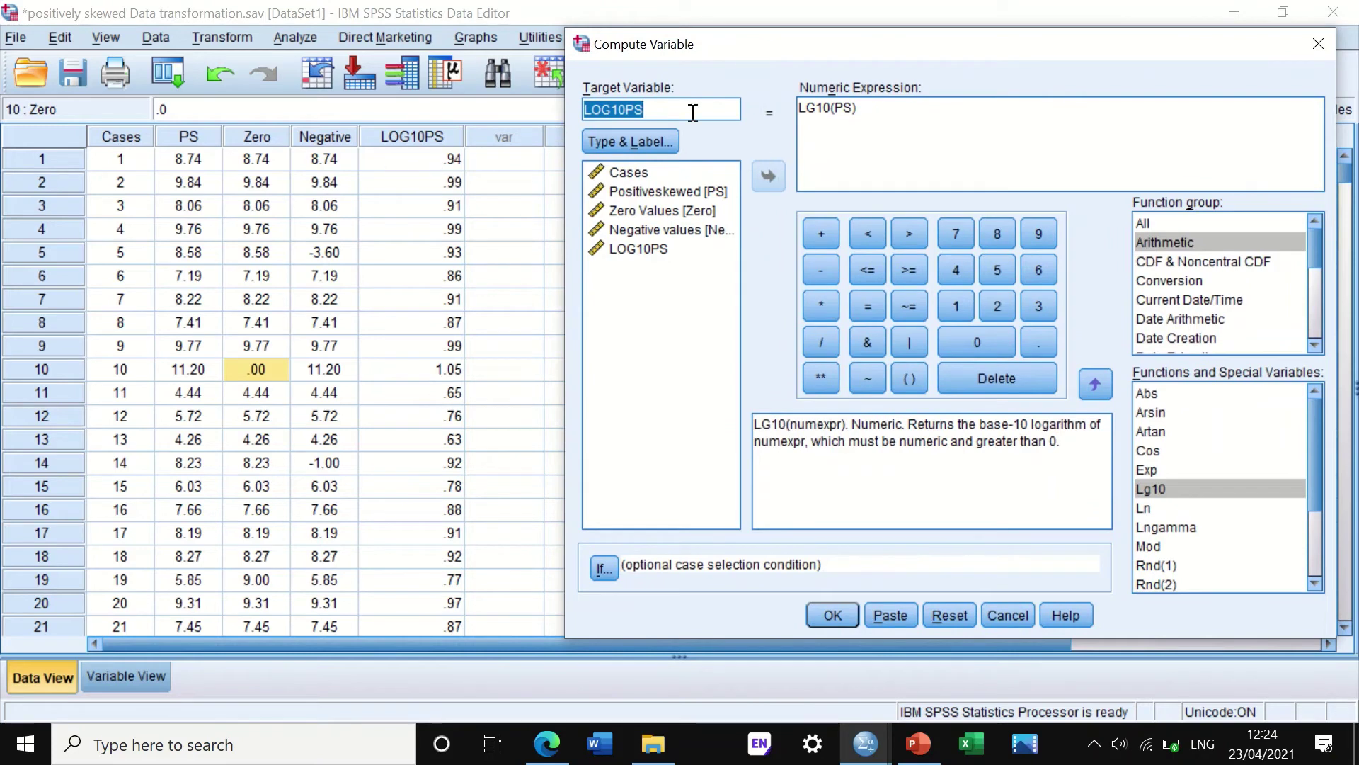
left_click_drag(684, 109, 582, 107)
key("BackSpace")
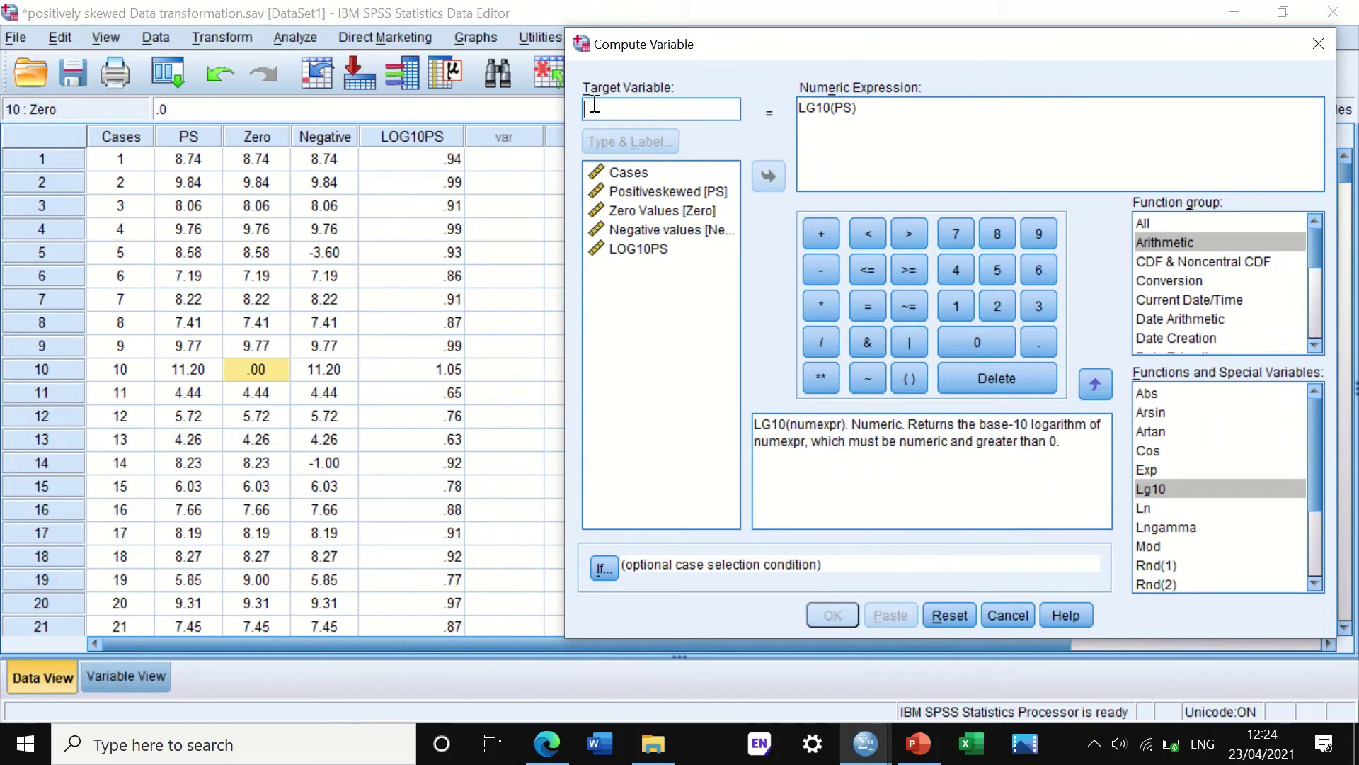
type("LOG10")
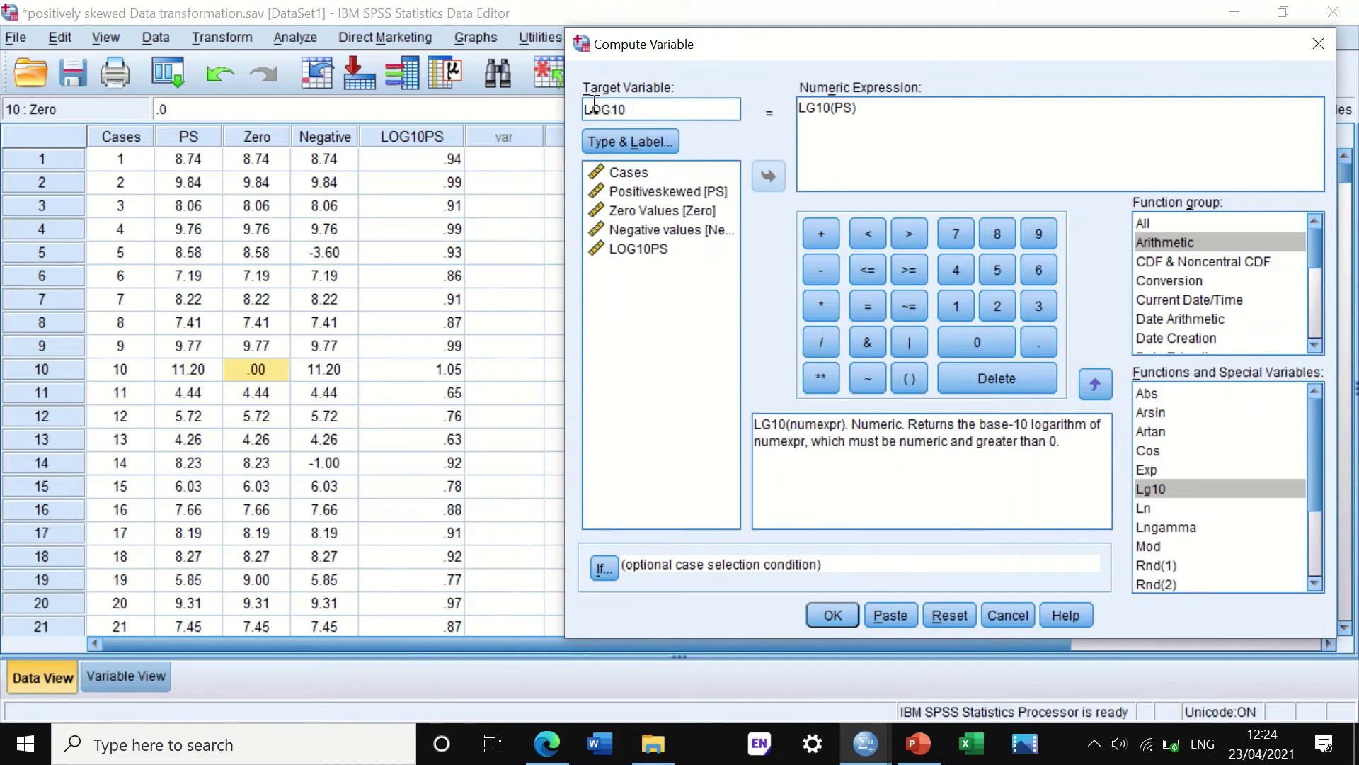
type("Zero")
Replace the expression with LG10(Zero + ), leaving the constant still to enter.
left_click_drag(853, 110, 729, 104)
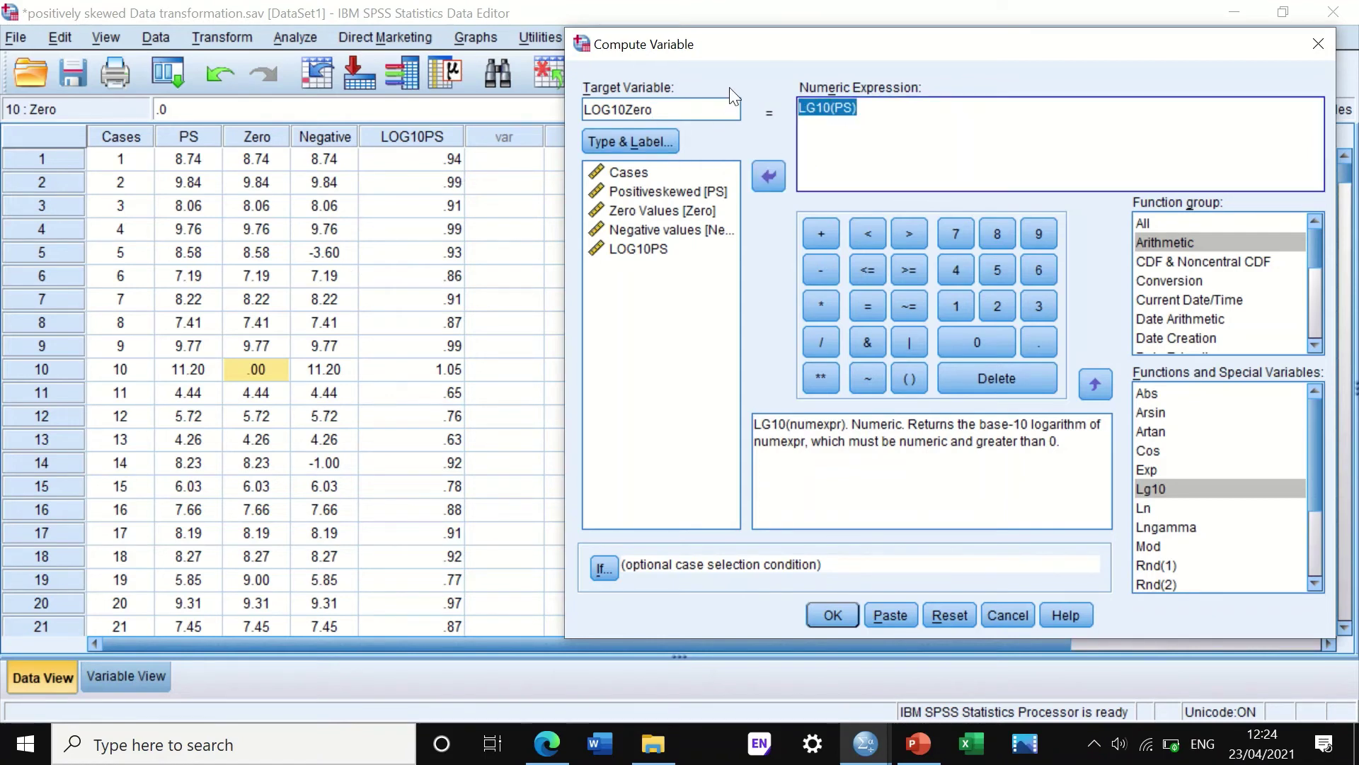
key("Delete")
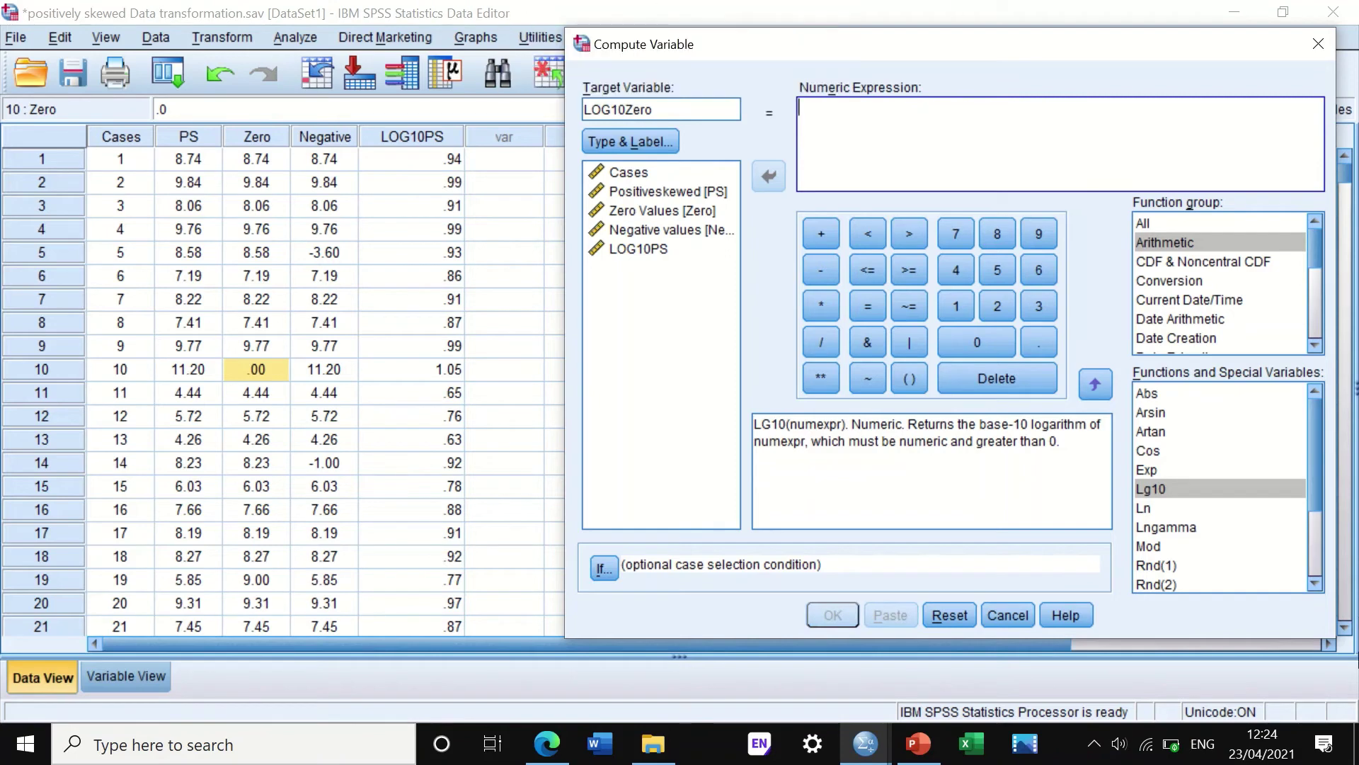
double_click(1204, 482)
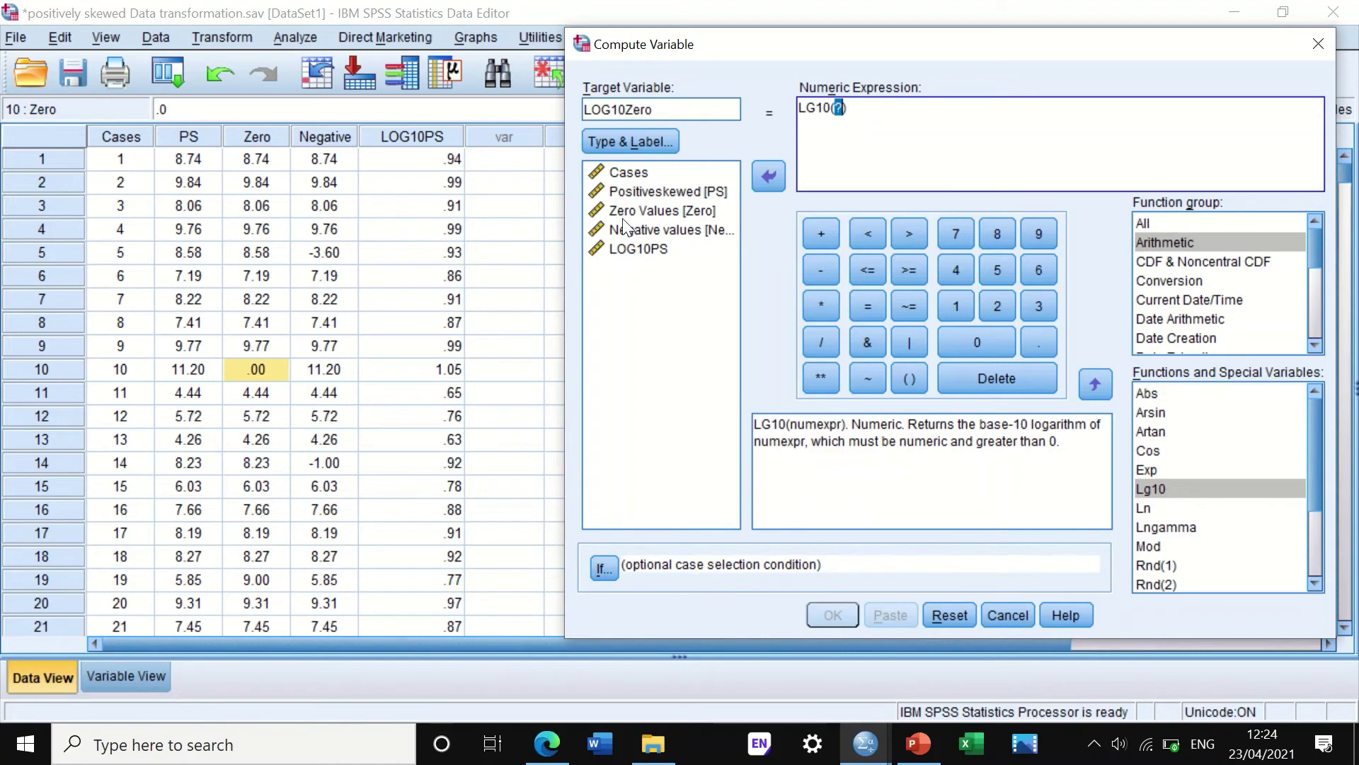
left_click_drag(630, 211, 841, 111)
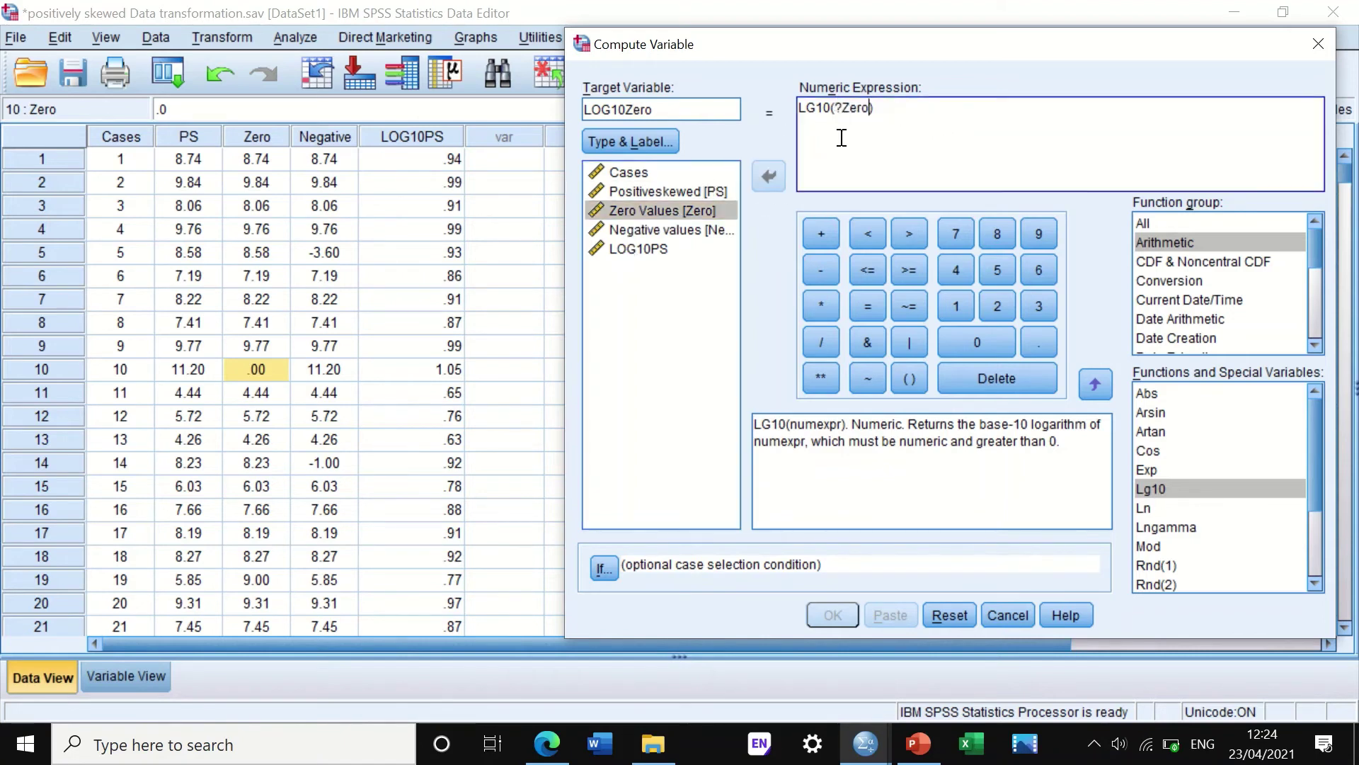
left_click(865, 108)
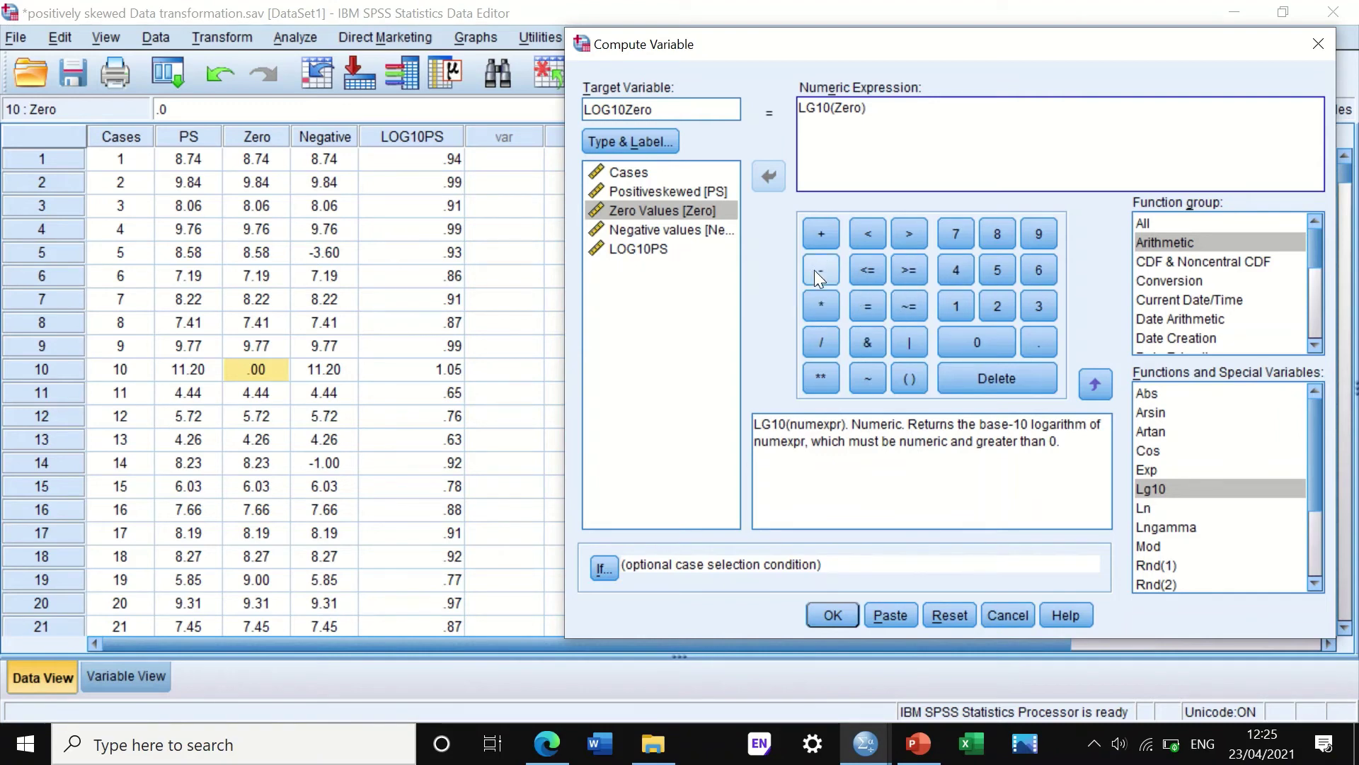
left_click(815, 227)
Complete the expression as LG10(Zero + 1) and compute LOG10Zero.
left_click(953, 303)
left_click(818, 618)
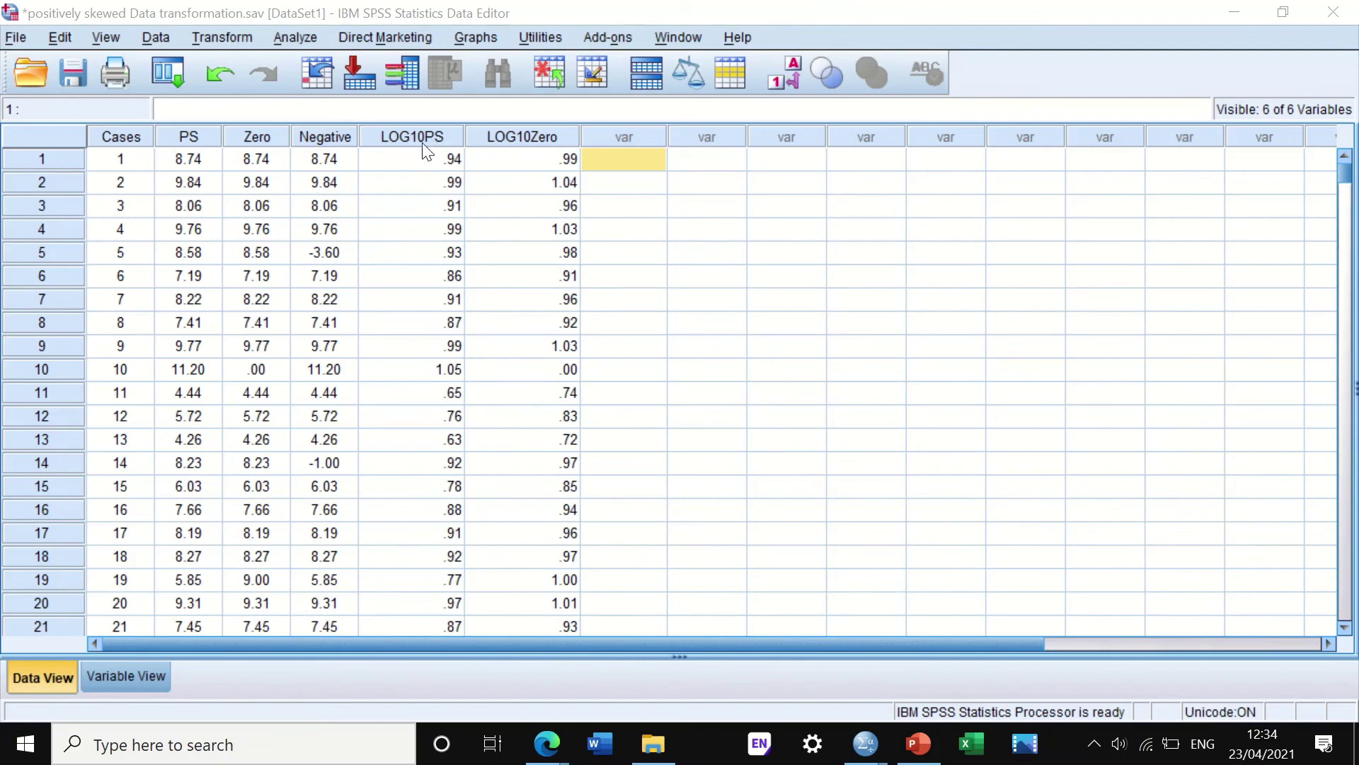
Open a reset Compute Variable dialog and name the target LOG10Negative.
left_click(224, 32)
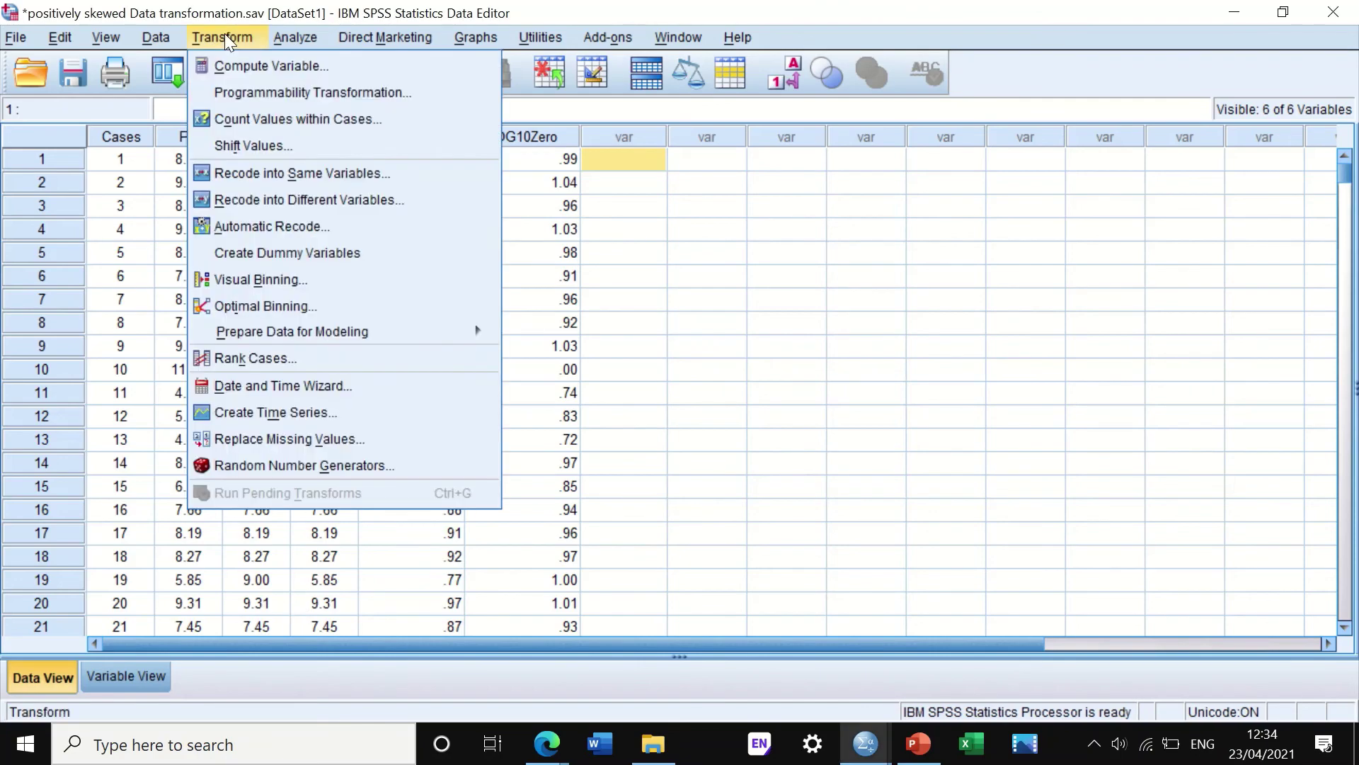
left_click(250, 71)
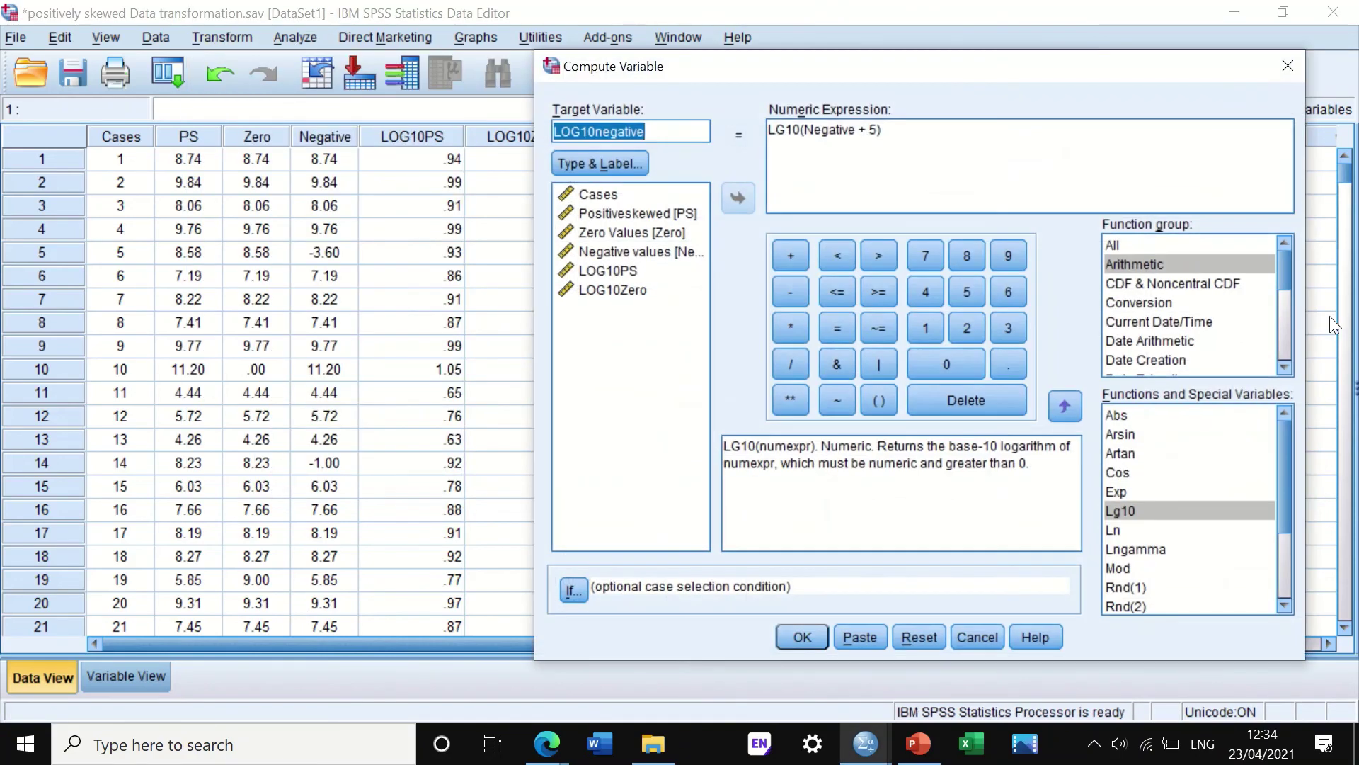
left_click(919, 635)
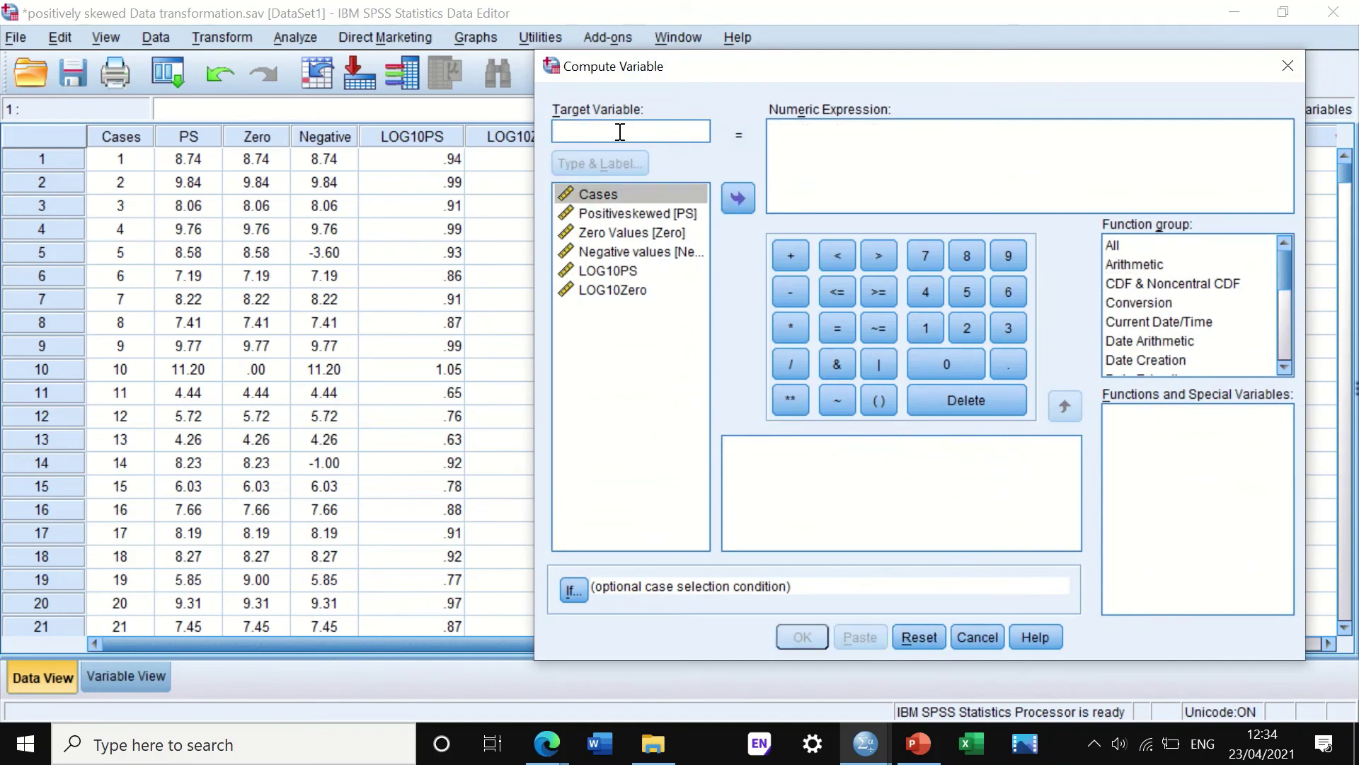
type("L")
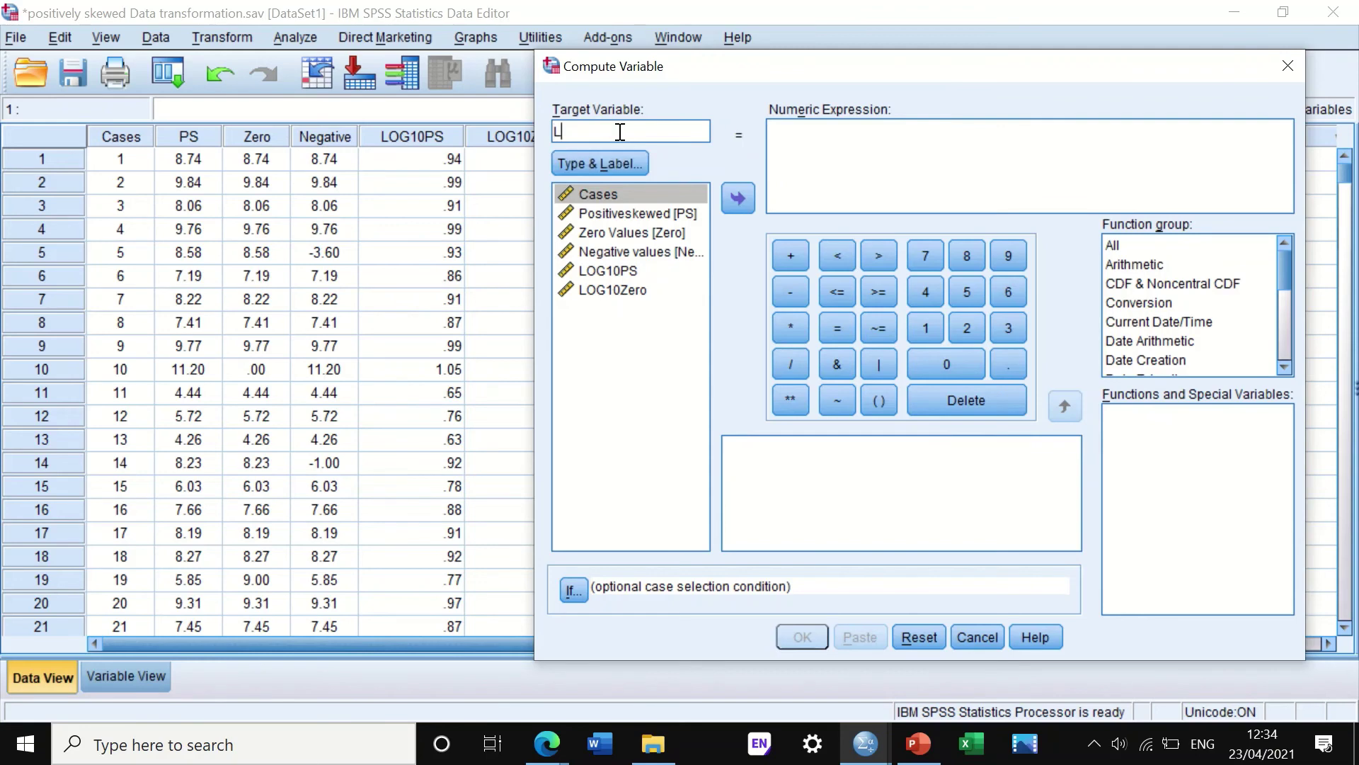
type("OG10Negative")
Build the expression LG10(Negative + 5) using the Lg10 function.
left_click(1134, 265)
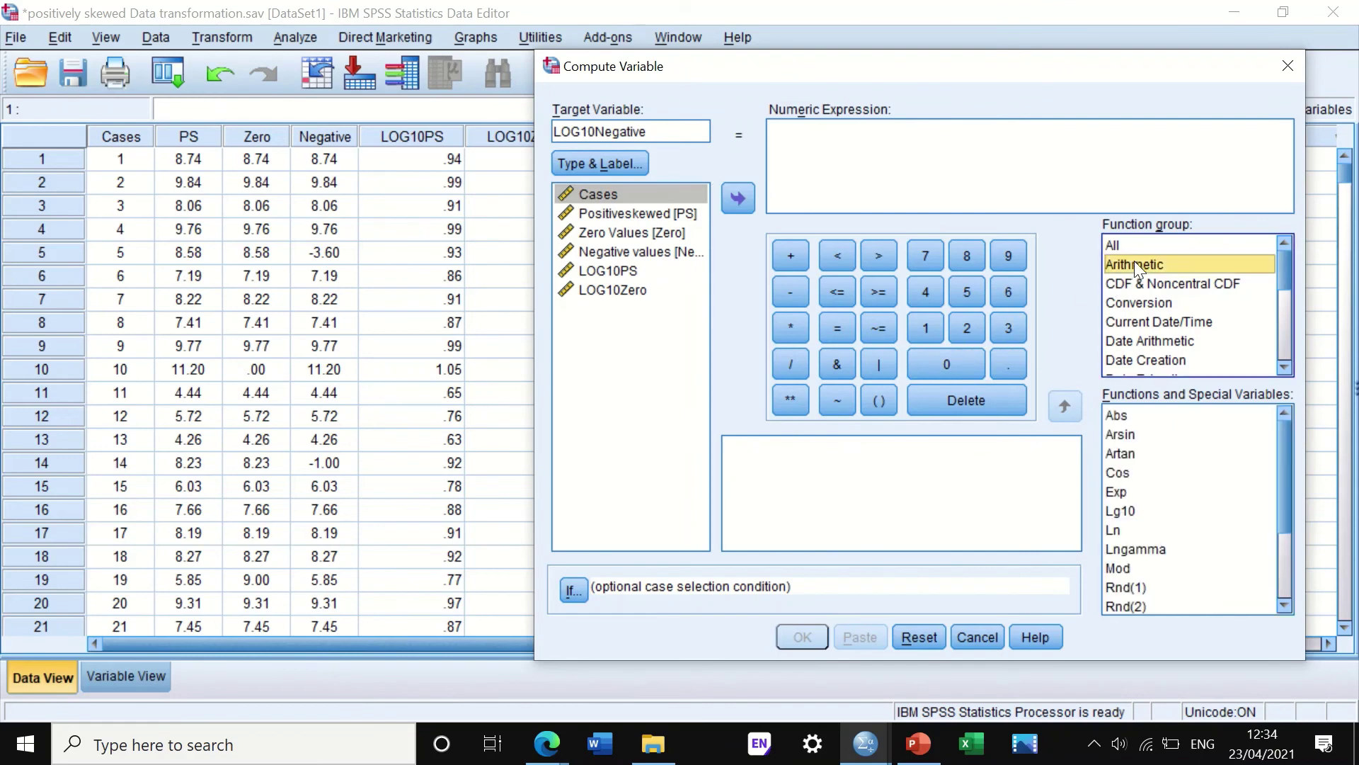
left_click_drag(1110, 511, 850, 157)
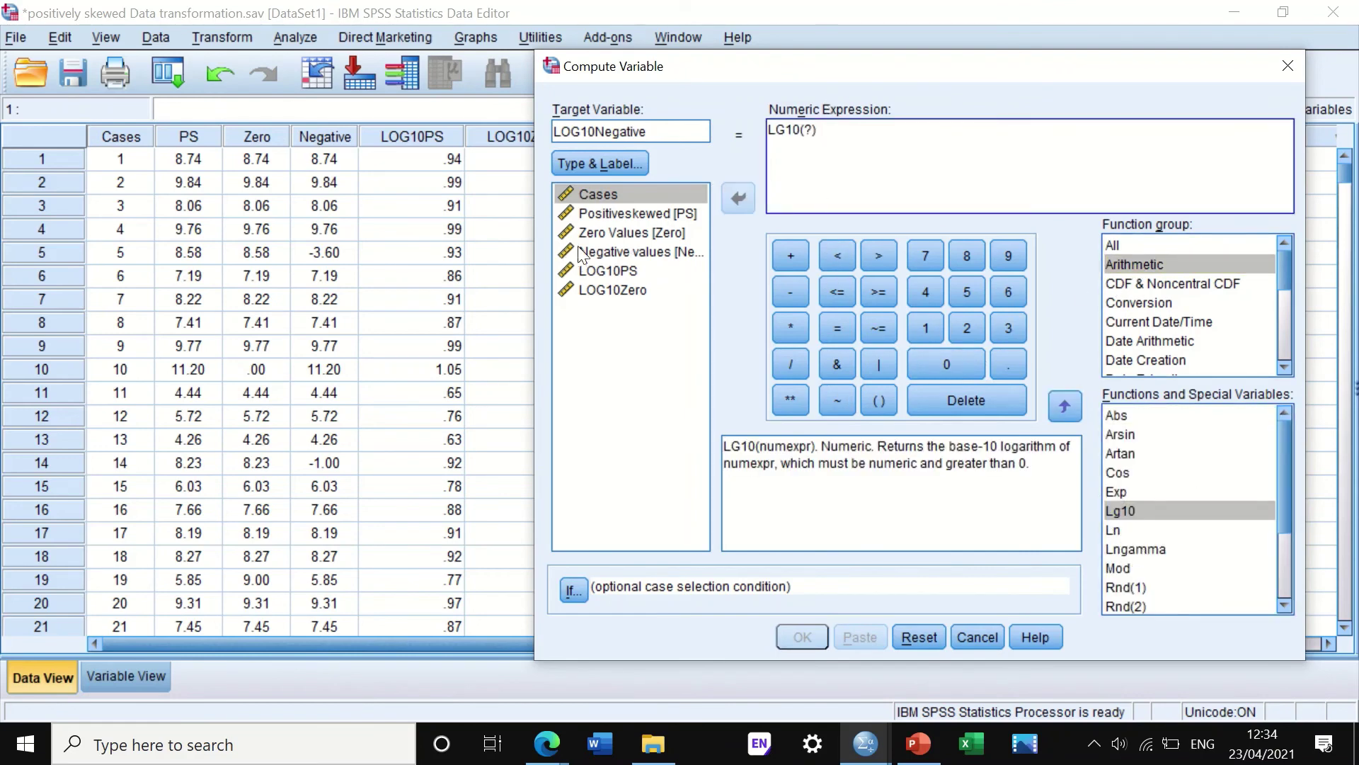
left_click_drag(623, 252, 806, 140)
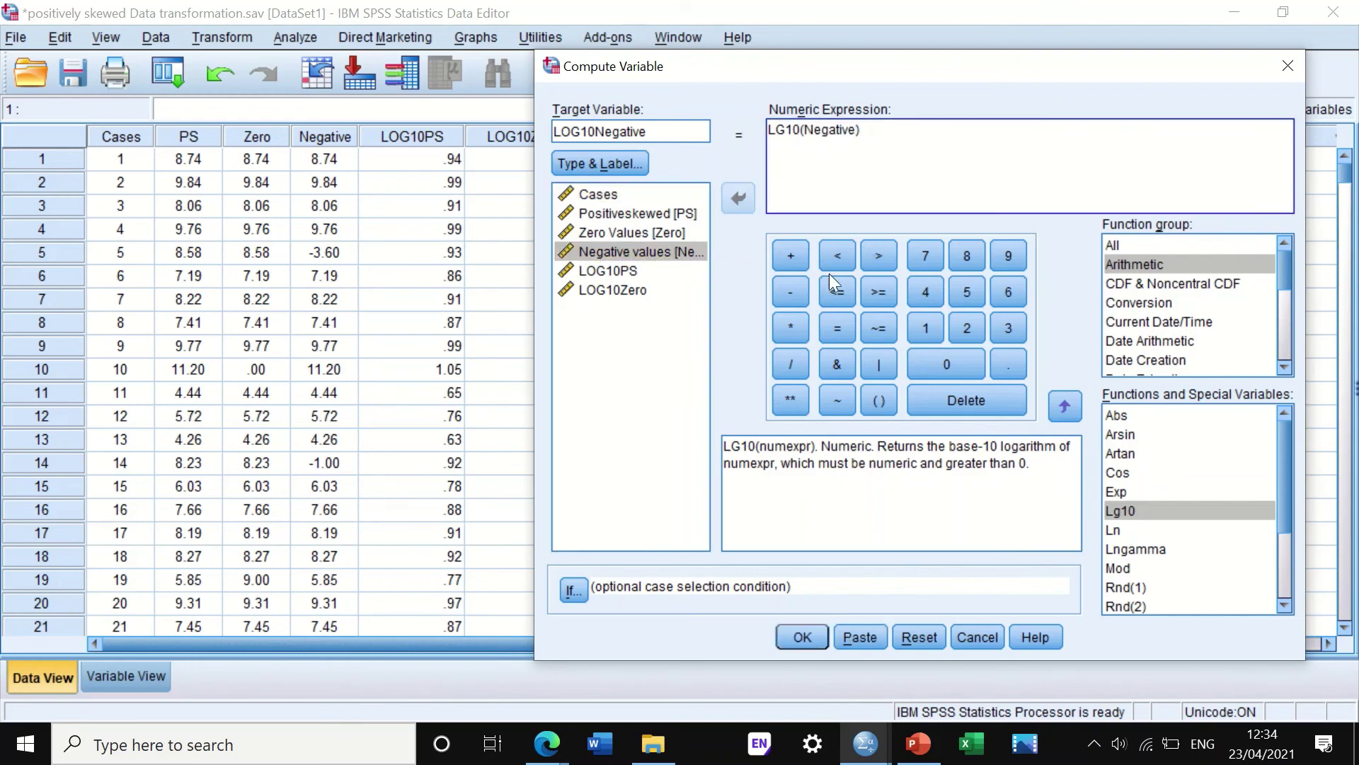
left_click(791, 255)
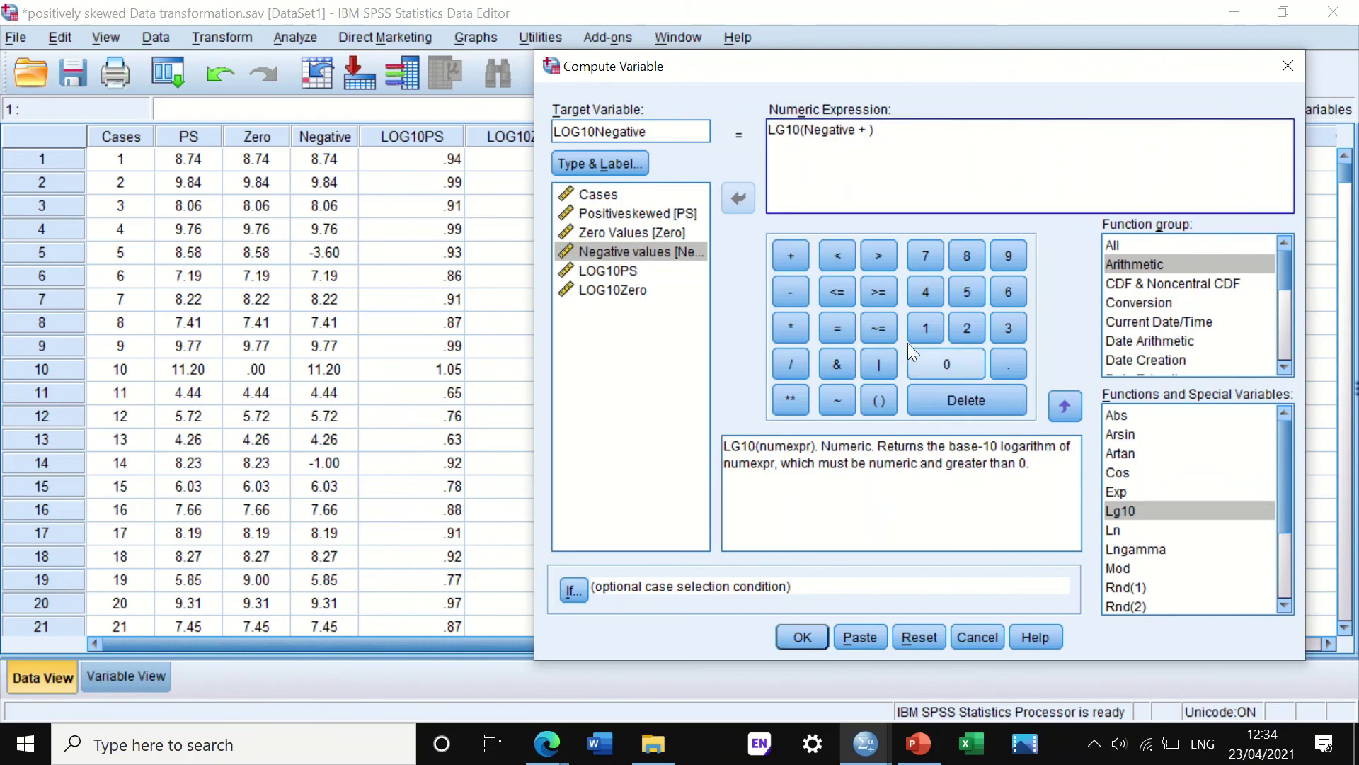
left_click(964, 290)
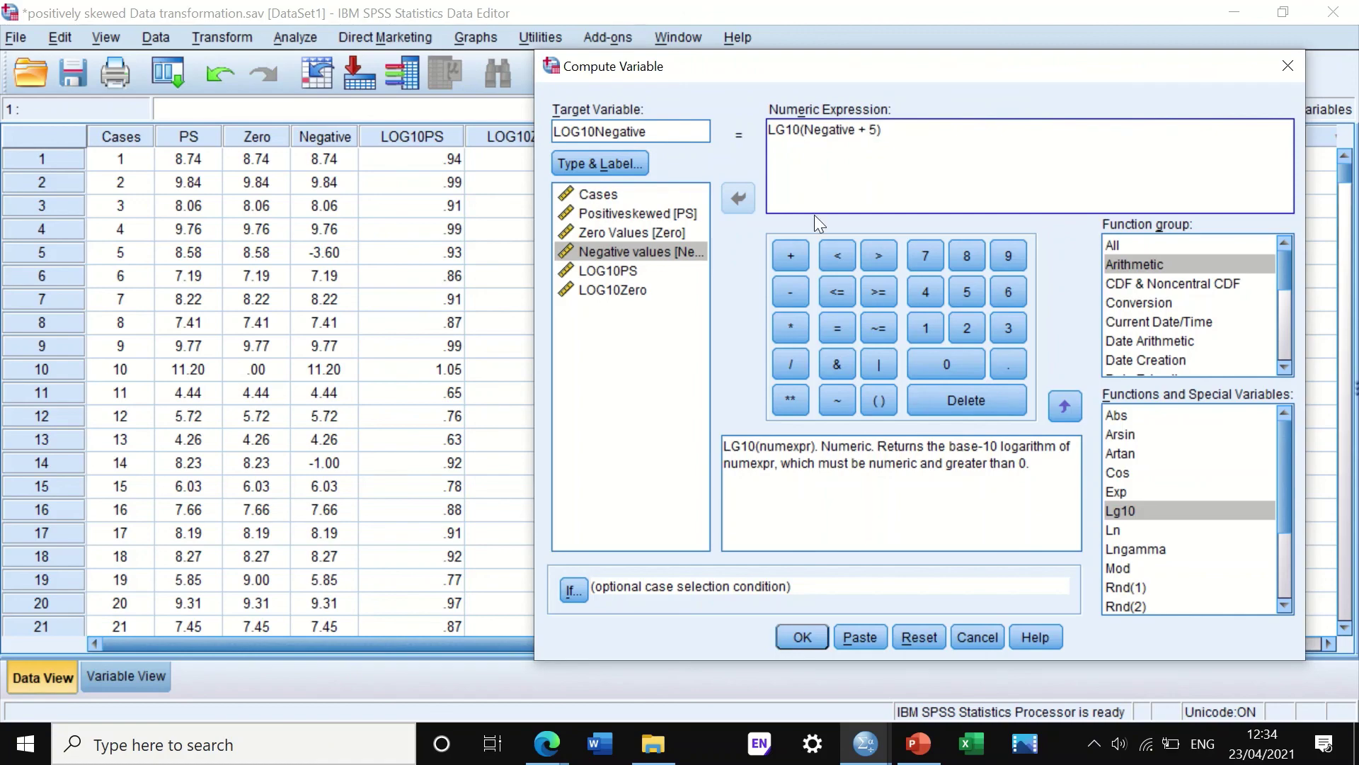
Run the LOG10Negative computation and check the new column's values (.15 in row 5, .60 in row 14).
left_click(796, 639)
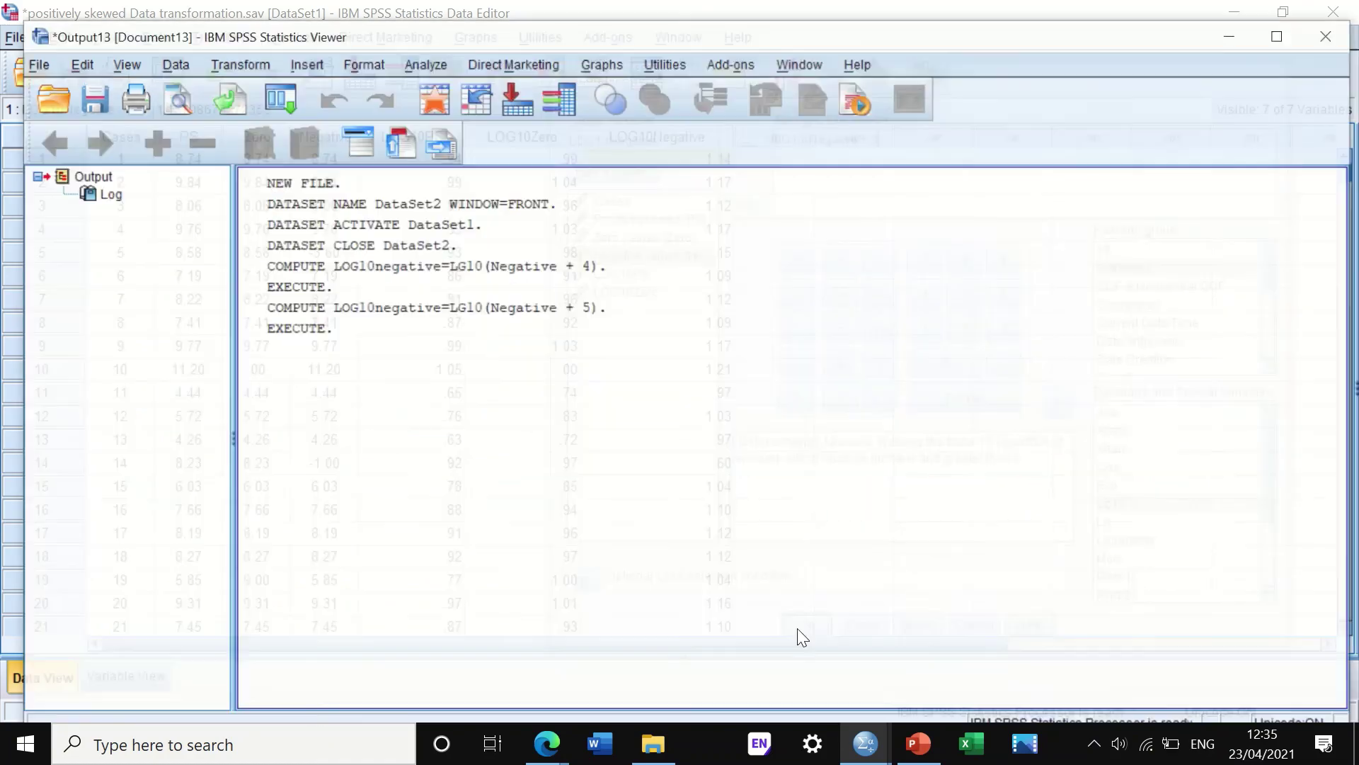
left_click(1250, 22)
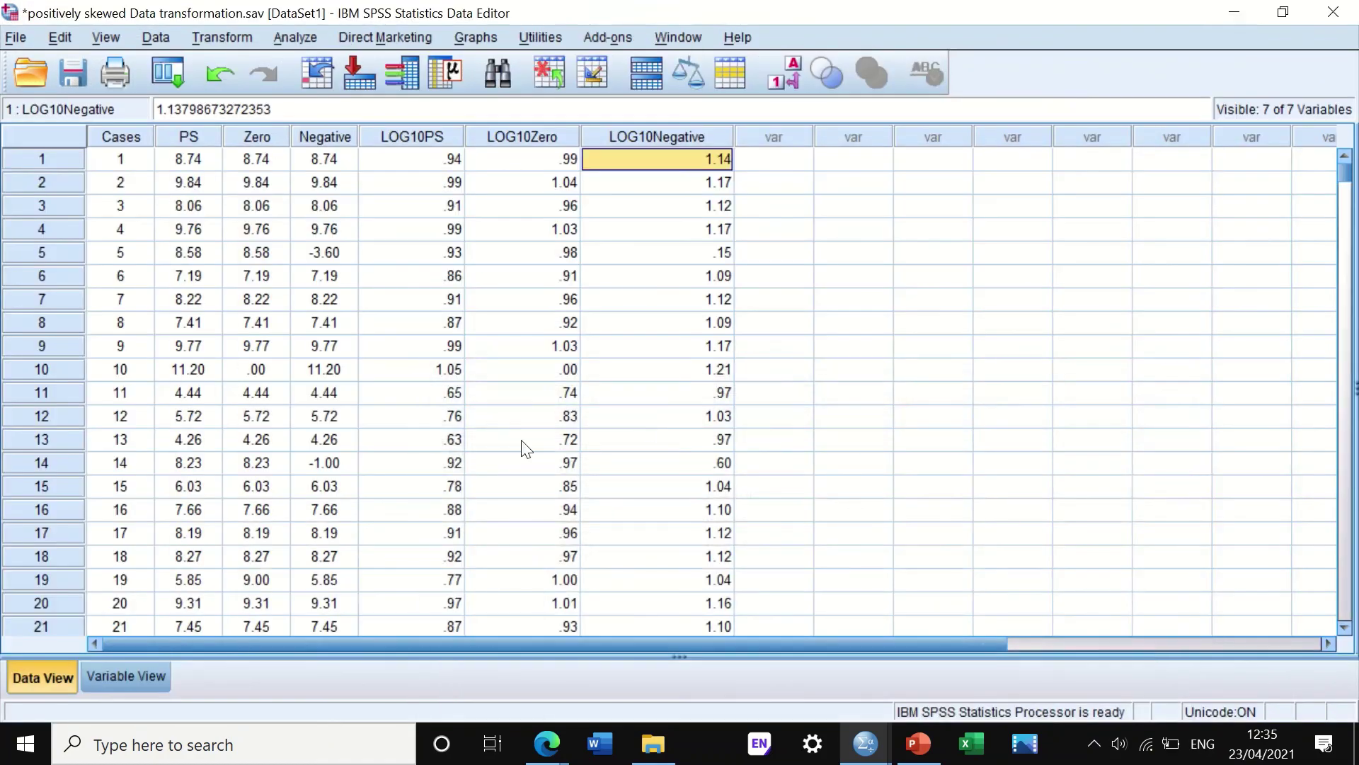